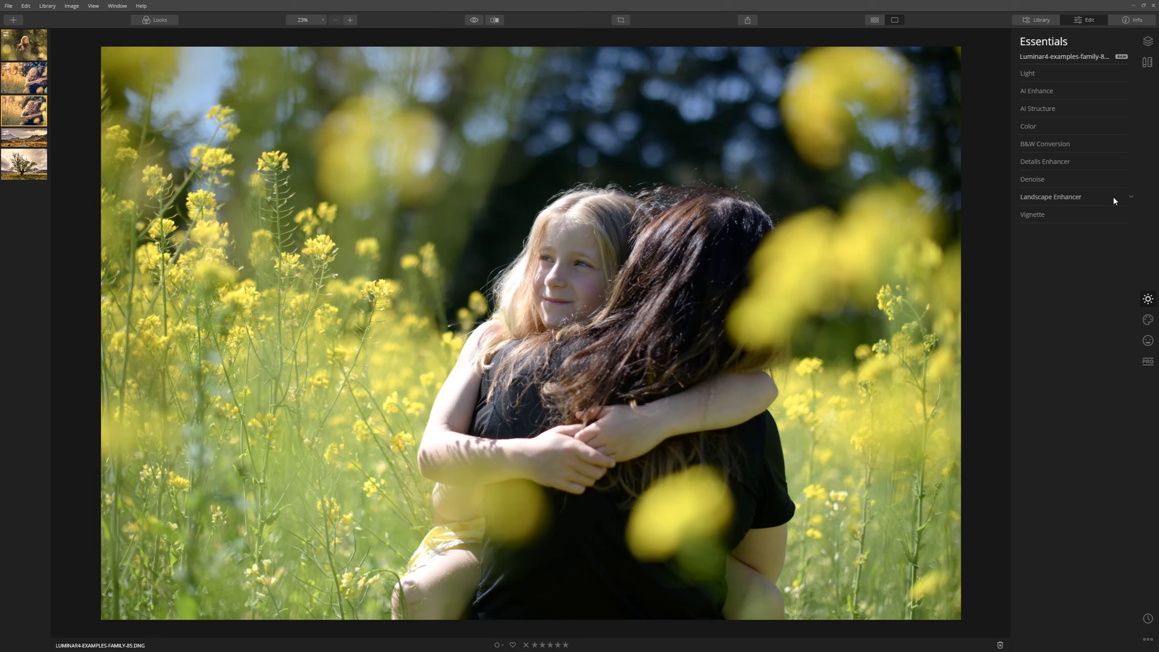
Step: Raise the Landscape Enhancer's Golden Hour to 100 so the flower field glows warm yellow
click(1094, 199)
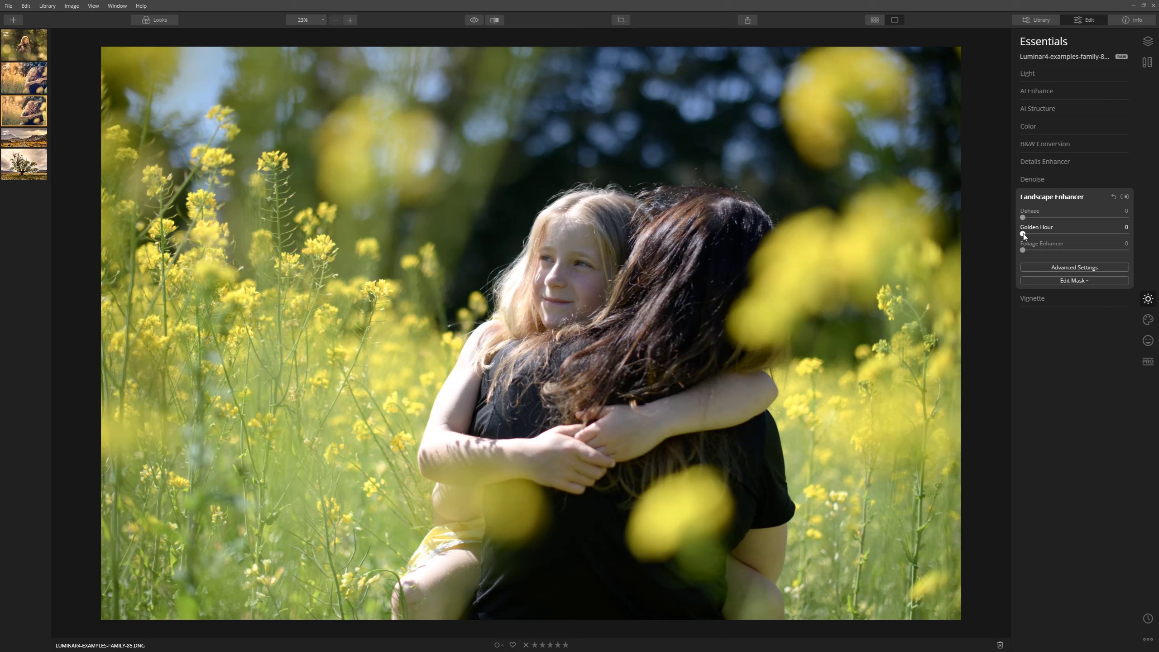
drag(1024, 235, 1130, 240)
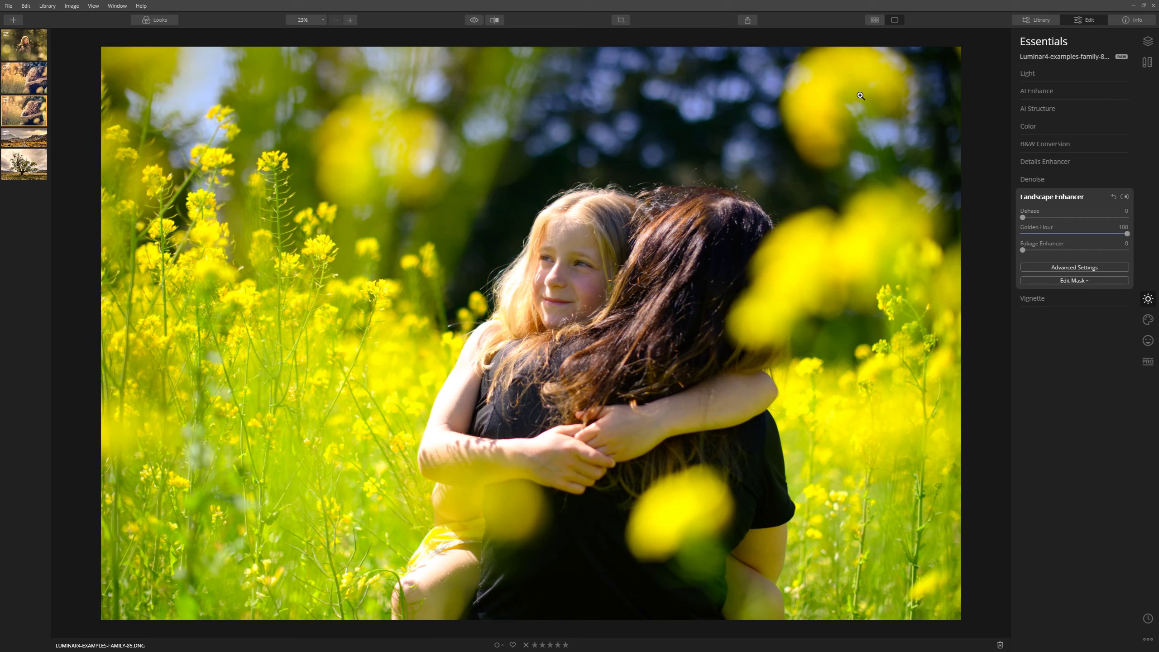
click(1035, 74)
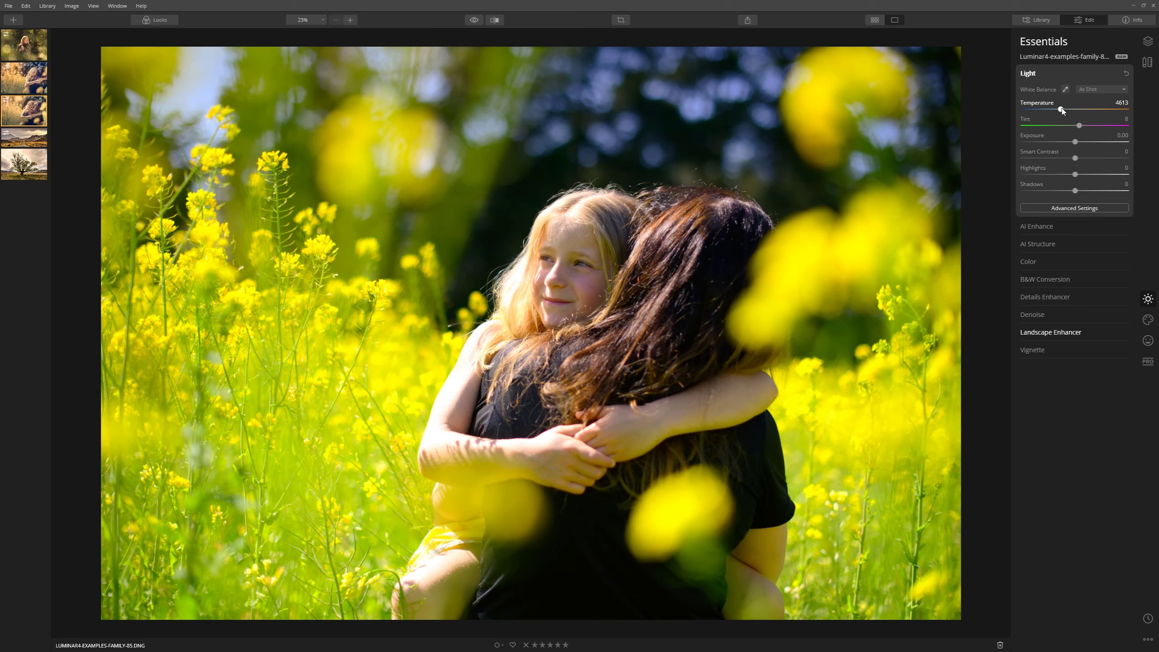
Step: Warm the white balance by setting Temperature to 7177
drag(1065, 111, 1081, 115)
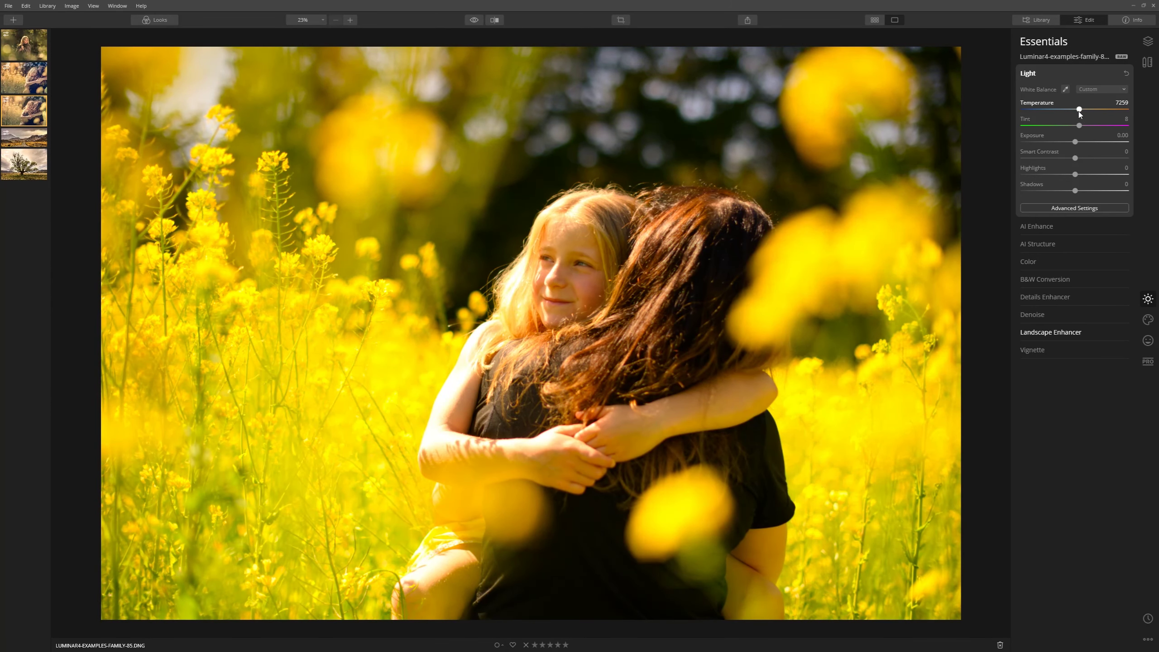
double_click(1080, 110)
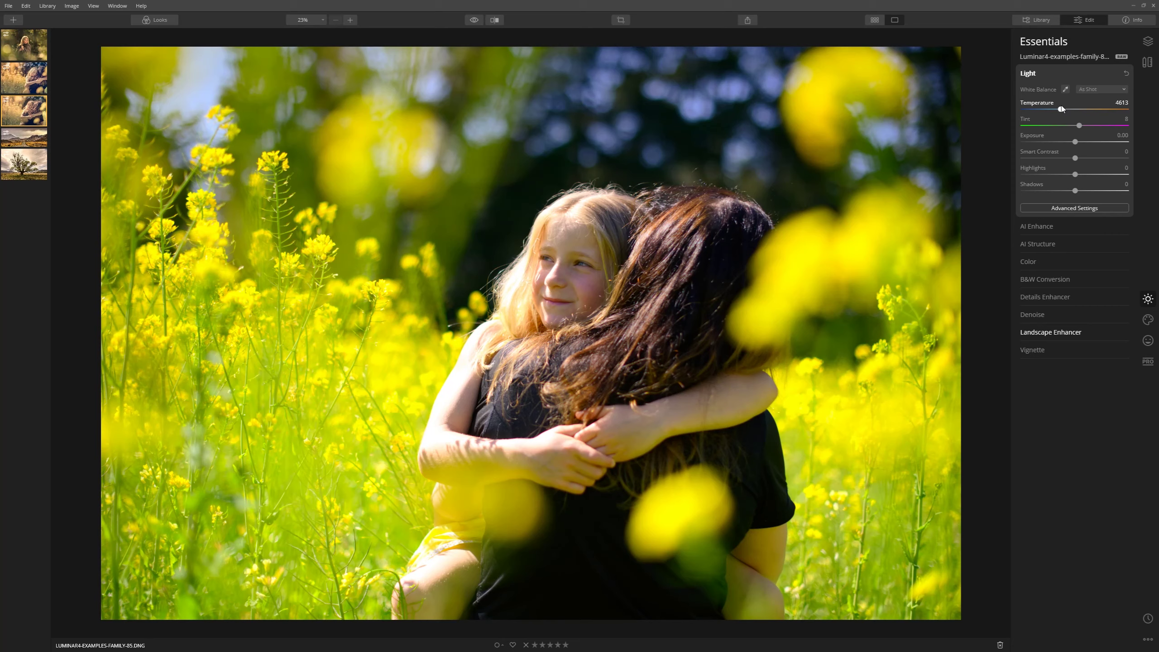
drag(1062, 114, 1081, 111)
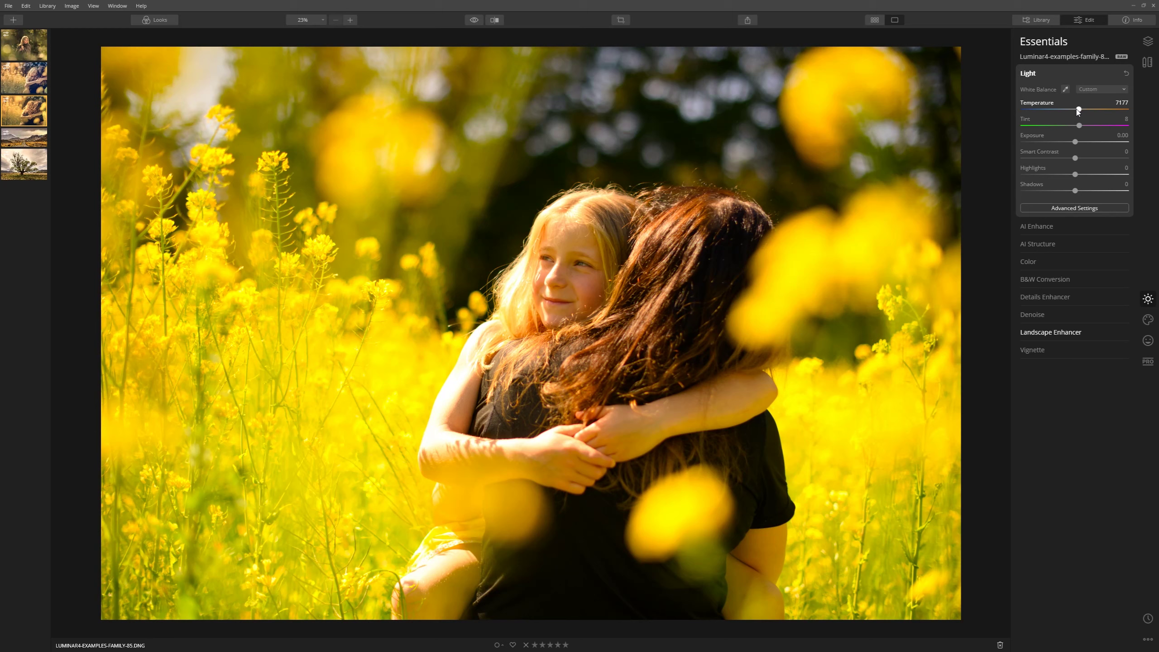
Step: Lower Color Saturation to -26 to mute the intense yellows
click(1036, 261)
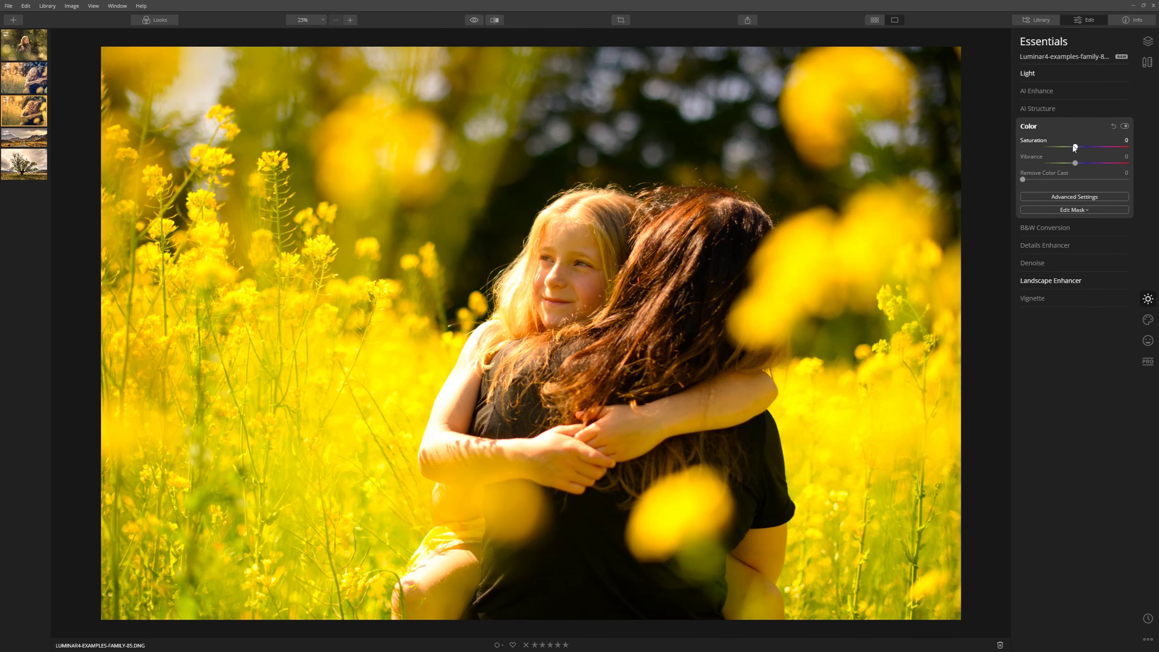
drag(1077, 150, 1059, 152)
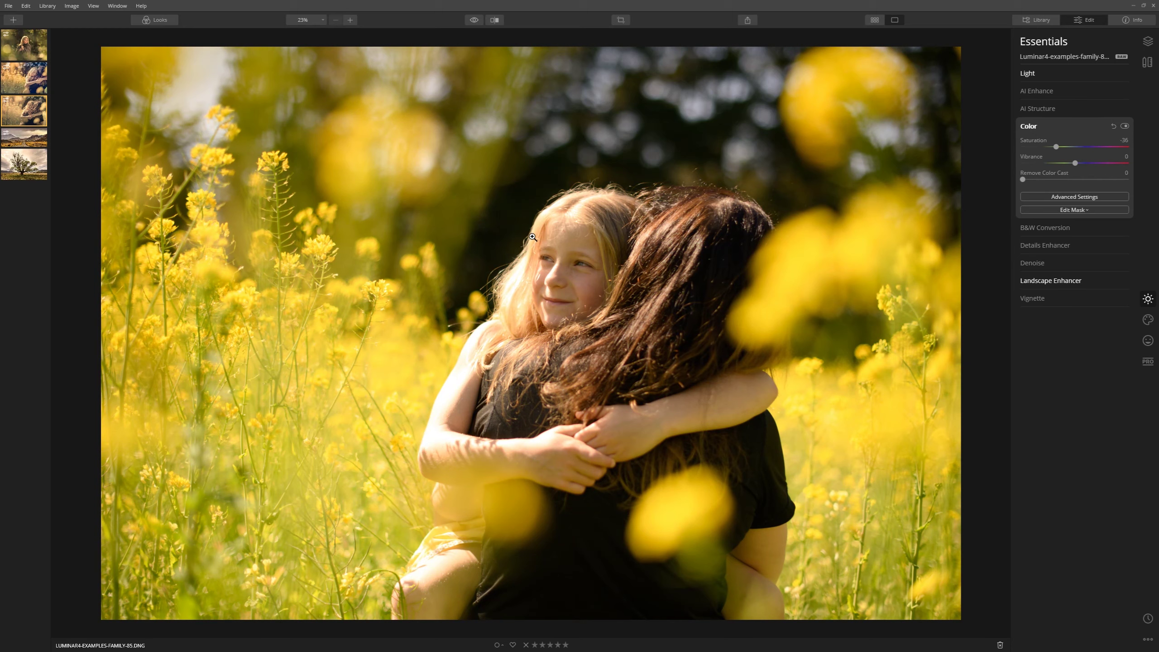
click(1053, 74)
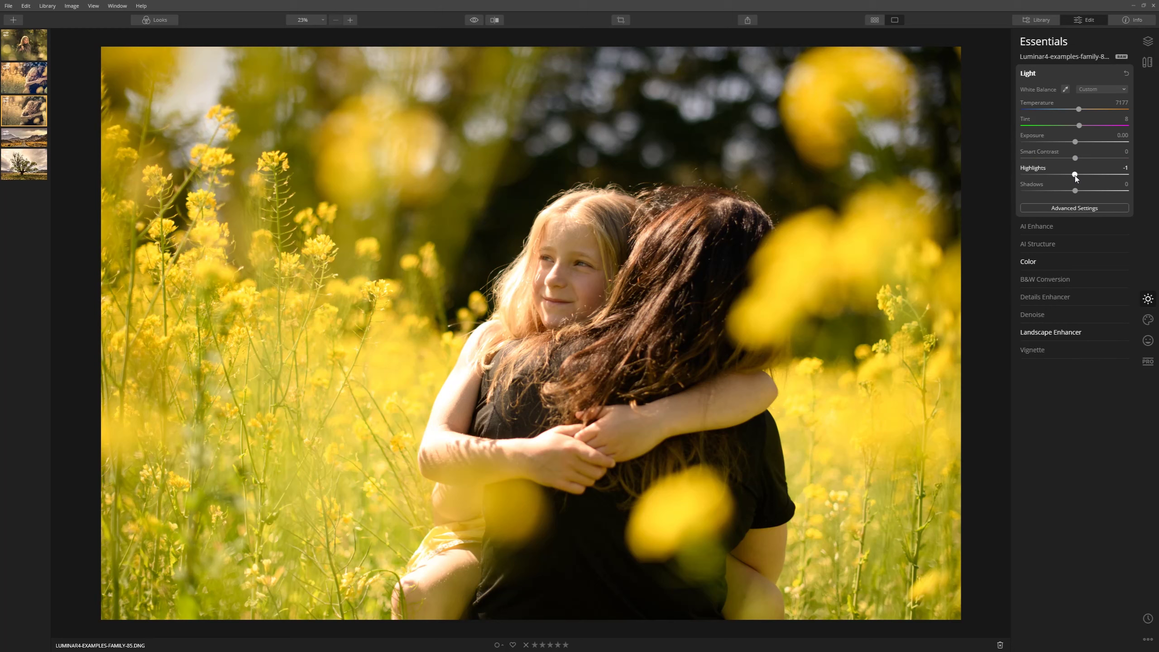
Step: Set Highlights to -100 and Whites to -40 to calm the bright areas
drag(1076, 175, 988, 192)
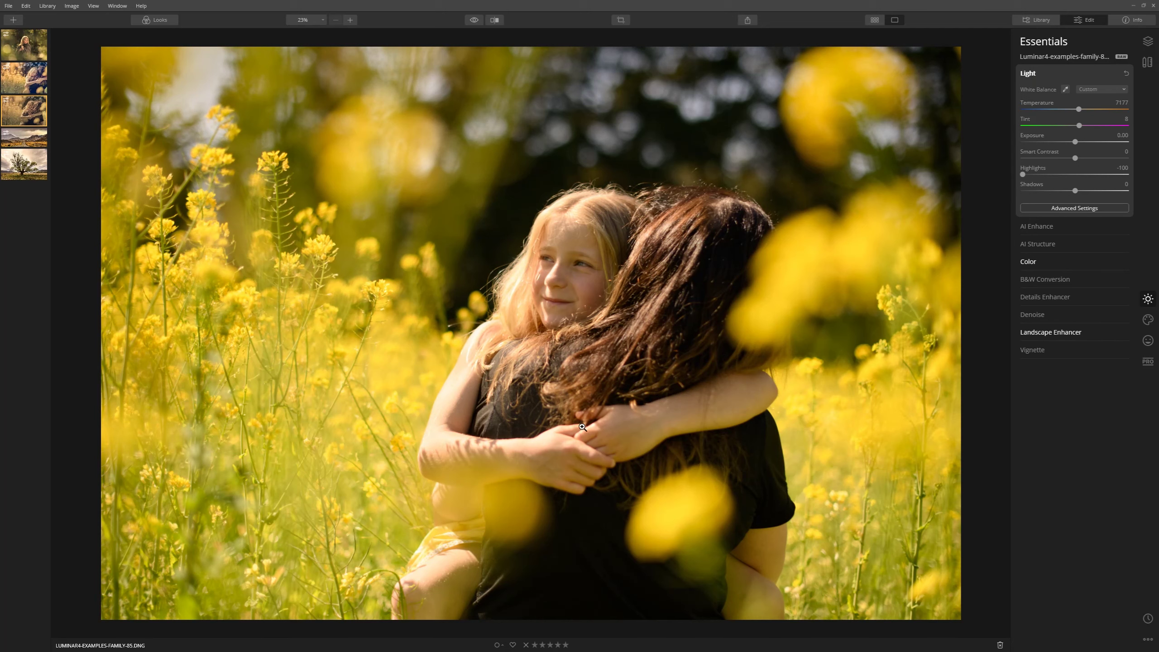
click(1065, 206)
drag(1076, 246, 1044, 249)
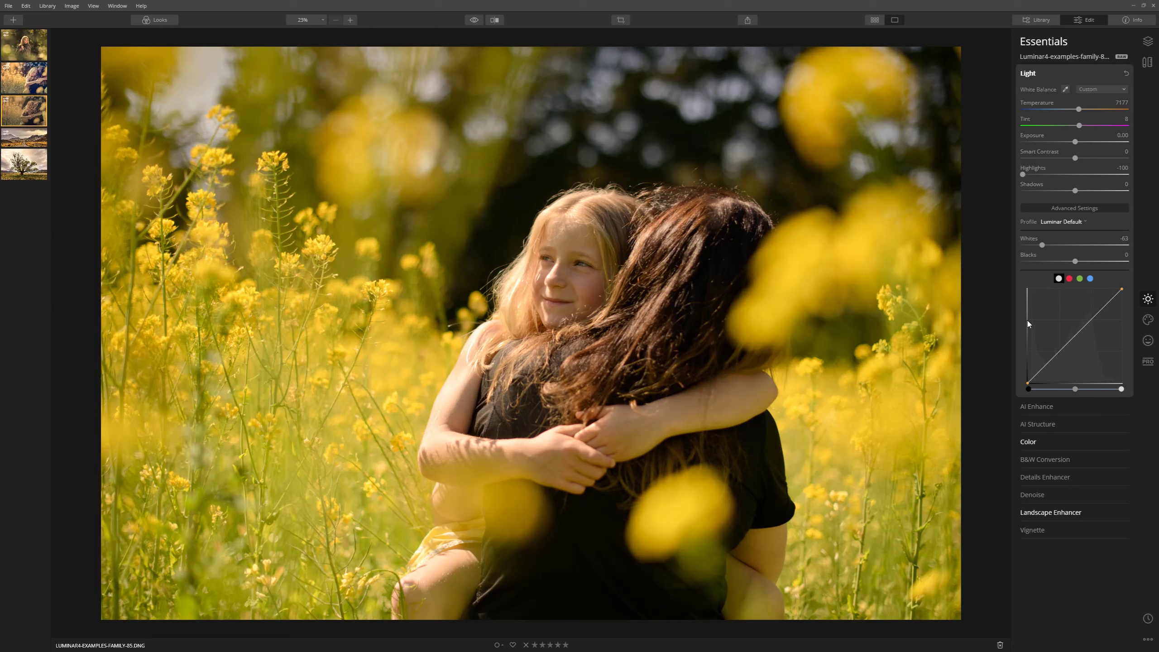
click(1154, 320)
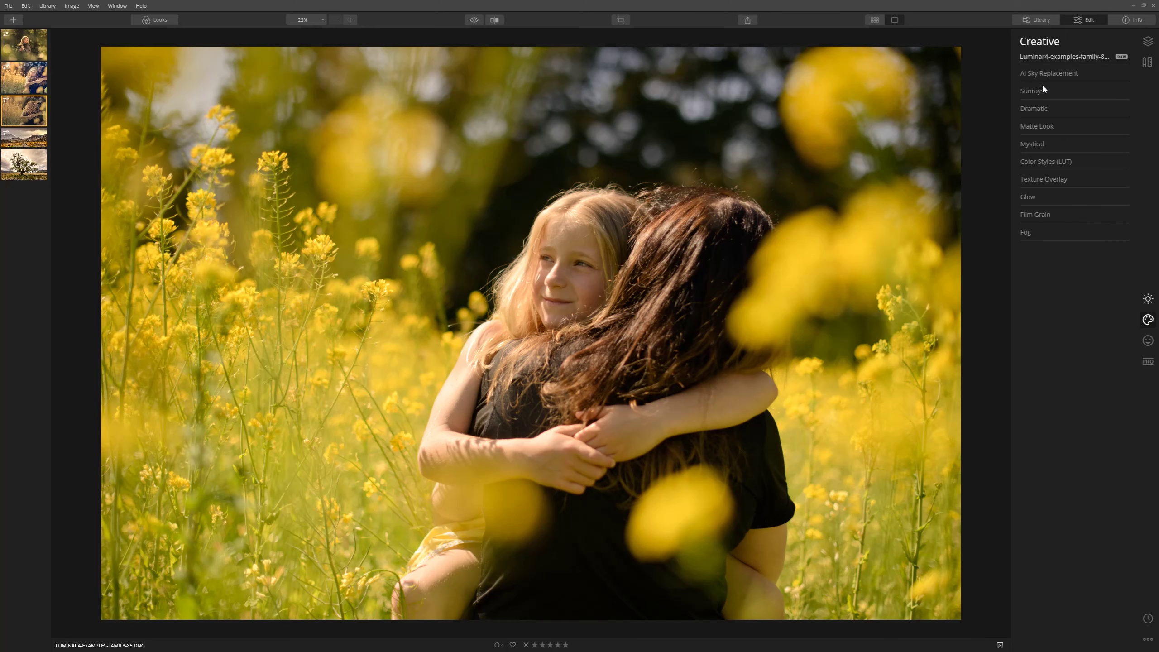
Step: Apply the Mystical effect at Amount 26 to the portrait
click(1055, 144)
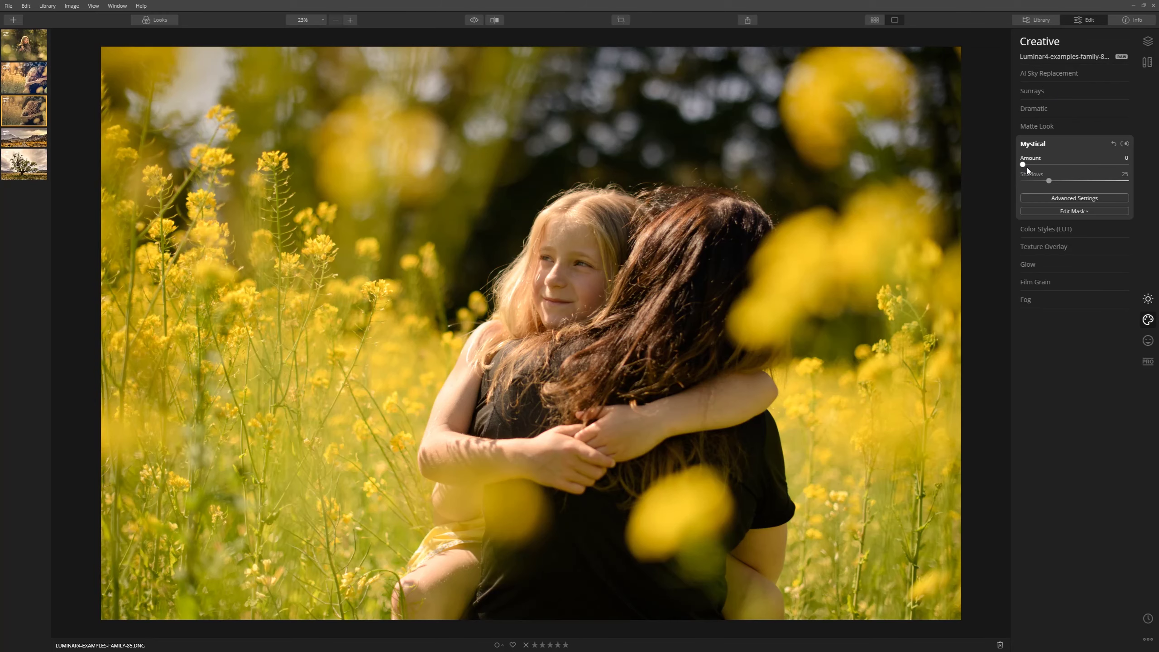
drag(1022, 165, 1138, 179)
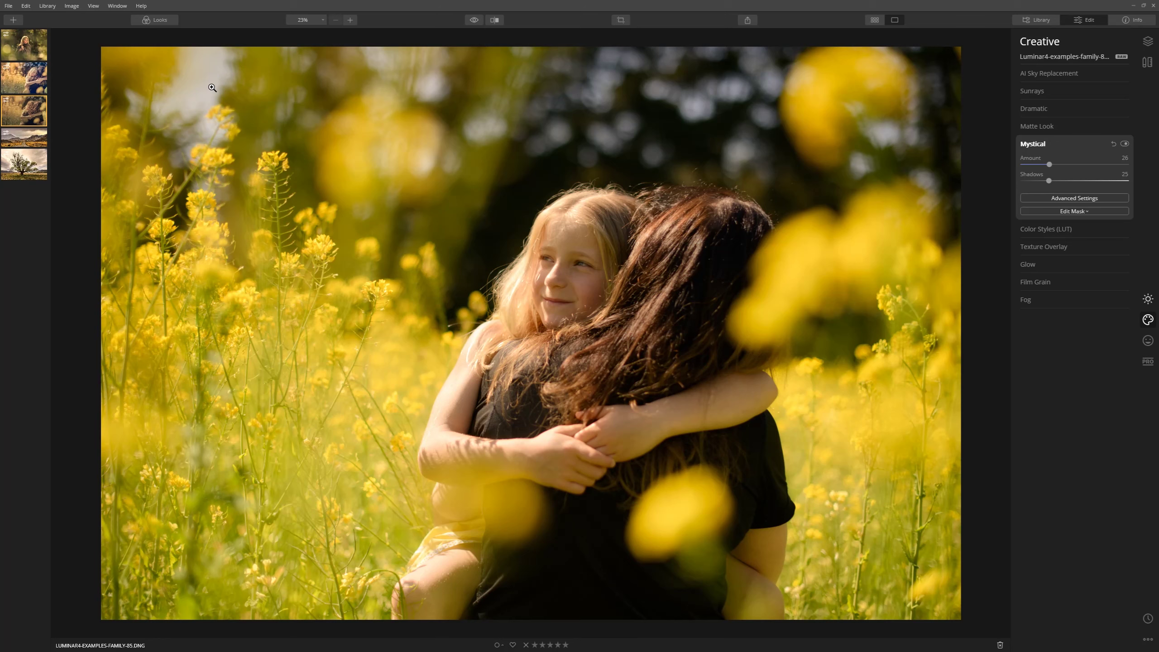
click(1047, 91)
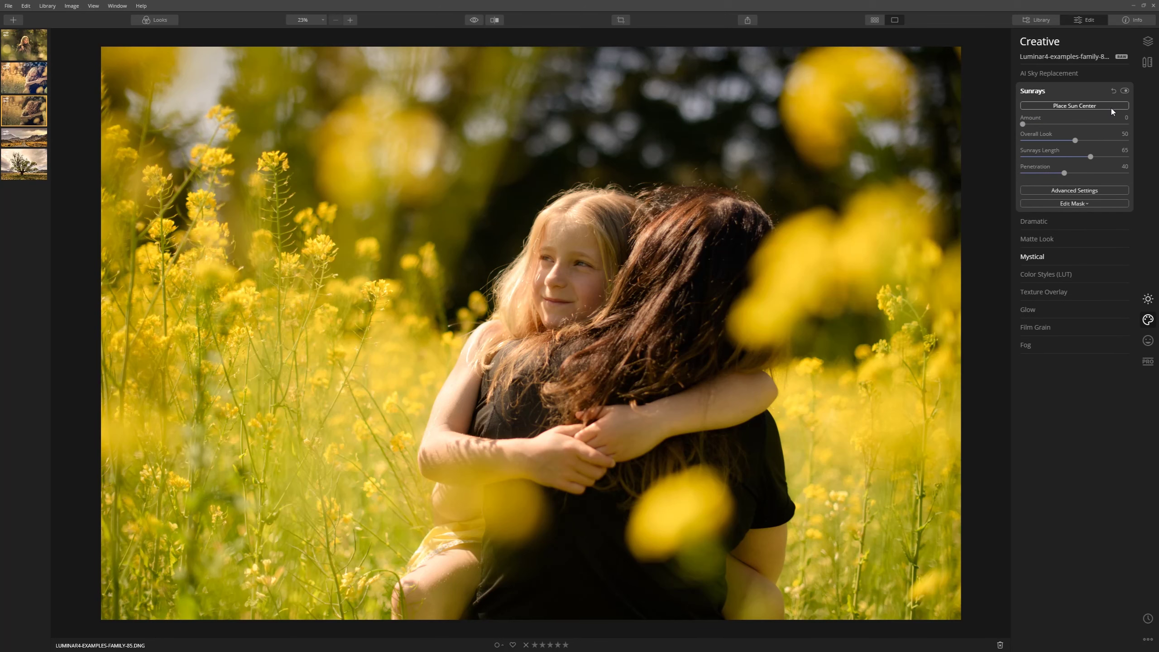
Step: Place the sun at the upper left and set Sunrays Amount 100, Length 81, Penetration 45
click(1112, 107)
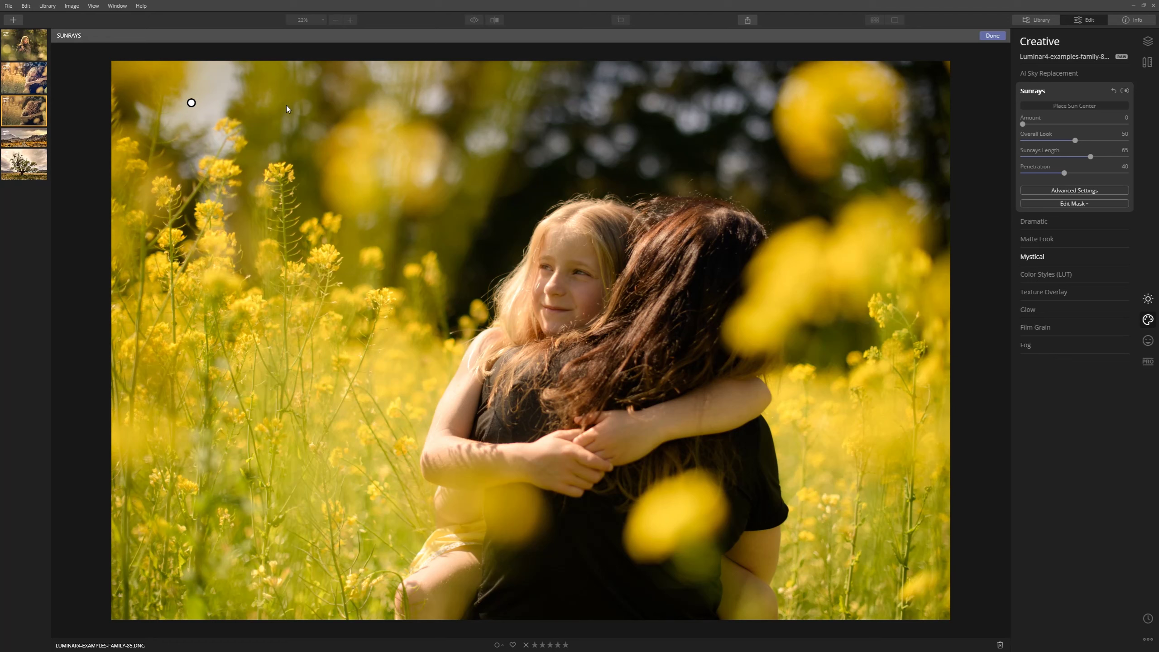
drag(1024, 125, 1133, 126)
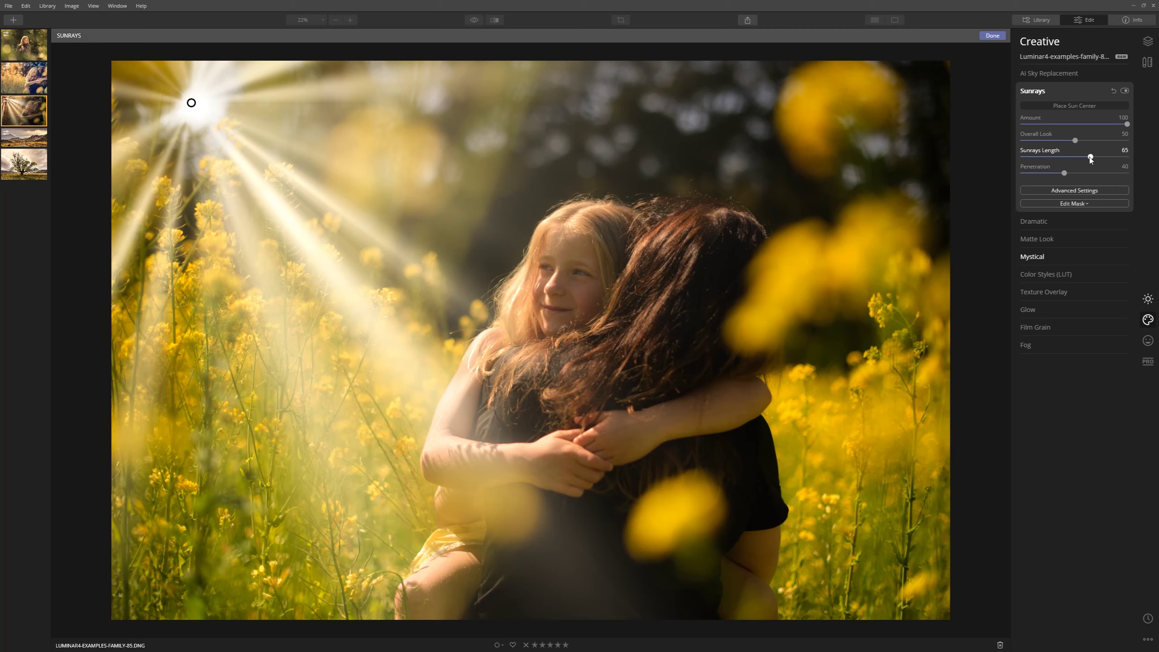
drag(1090, 157, 1109, 160)
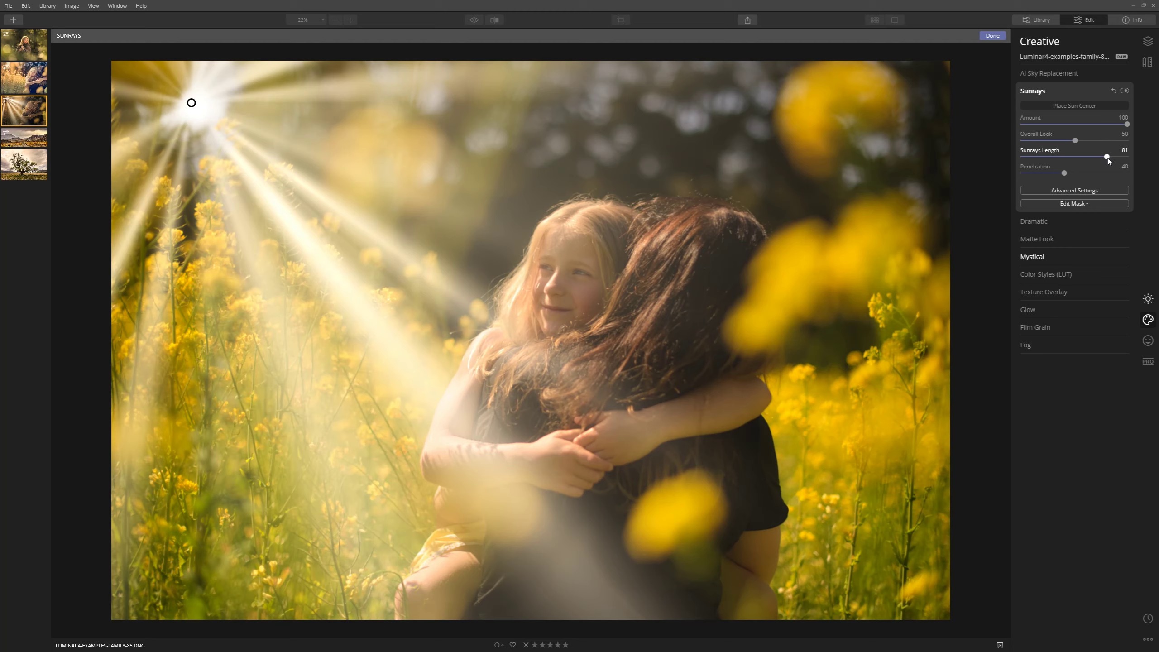
mouse_move(1064, 173)
mouse_down()
mouse_move(1086, 175)
mouse_move(1053, 178)
mouse_move(1071, 180)
mouse_up()
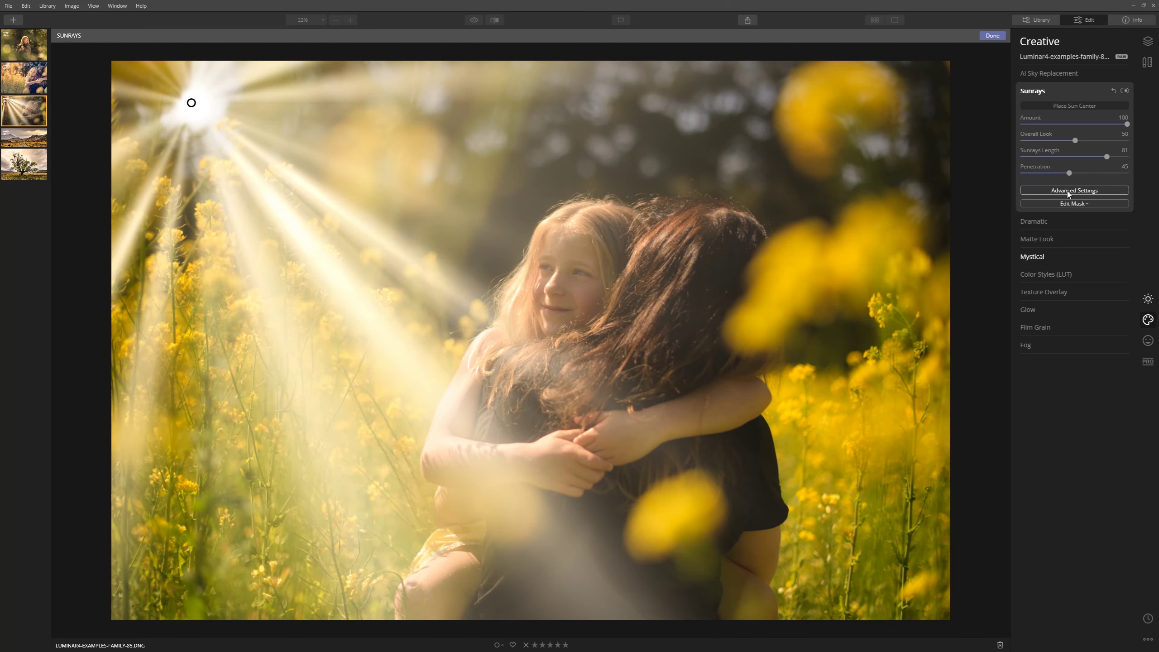
click(1068, 192)
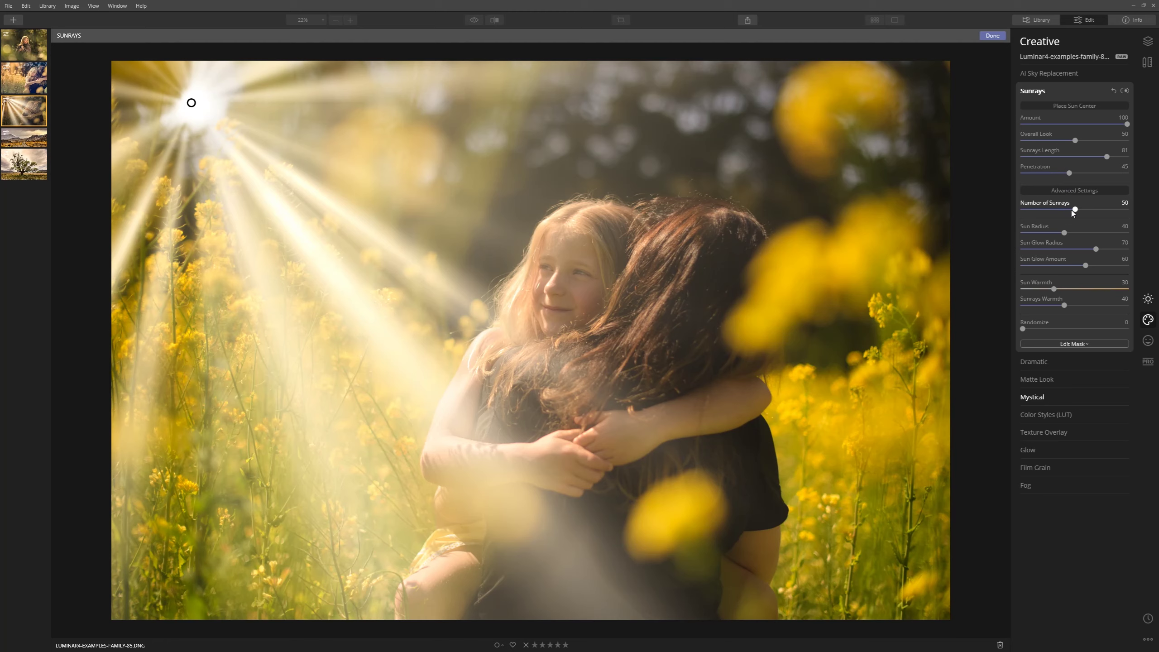
Step: Adjust the ray count, keep Sun Radius at 40, and raise Sun Glow Radius and Amount to 100
drag(1077, 211, 1138, 215)
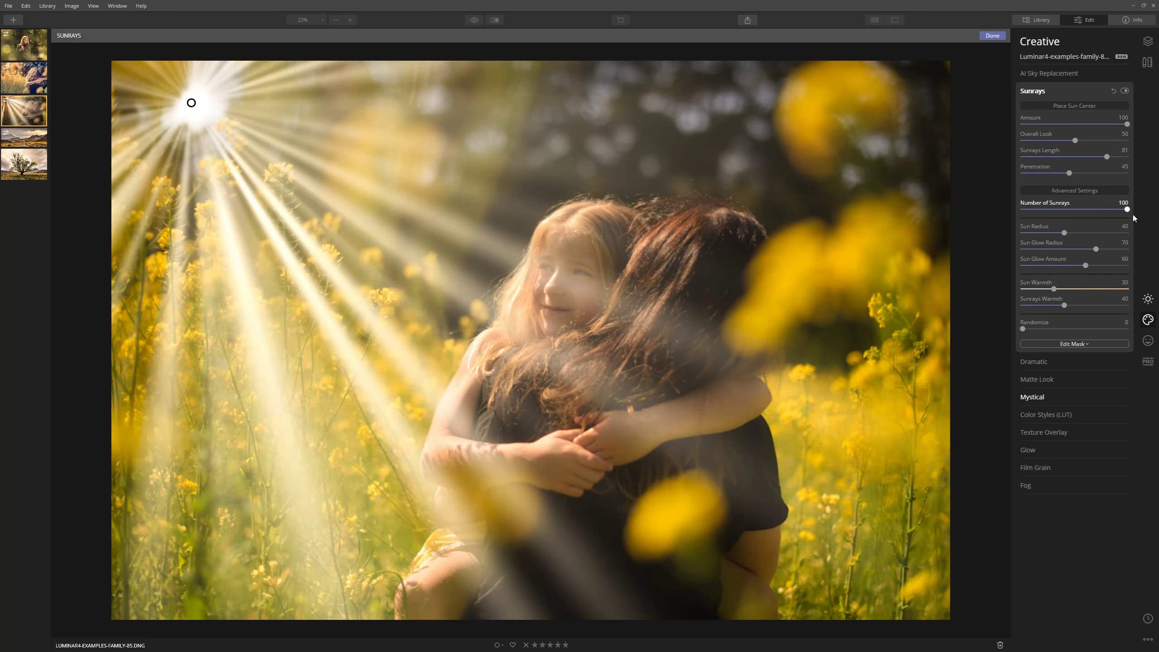
drag(1133, 213, 1009, 220)
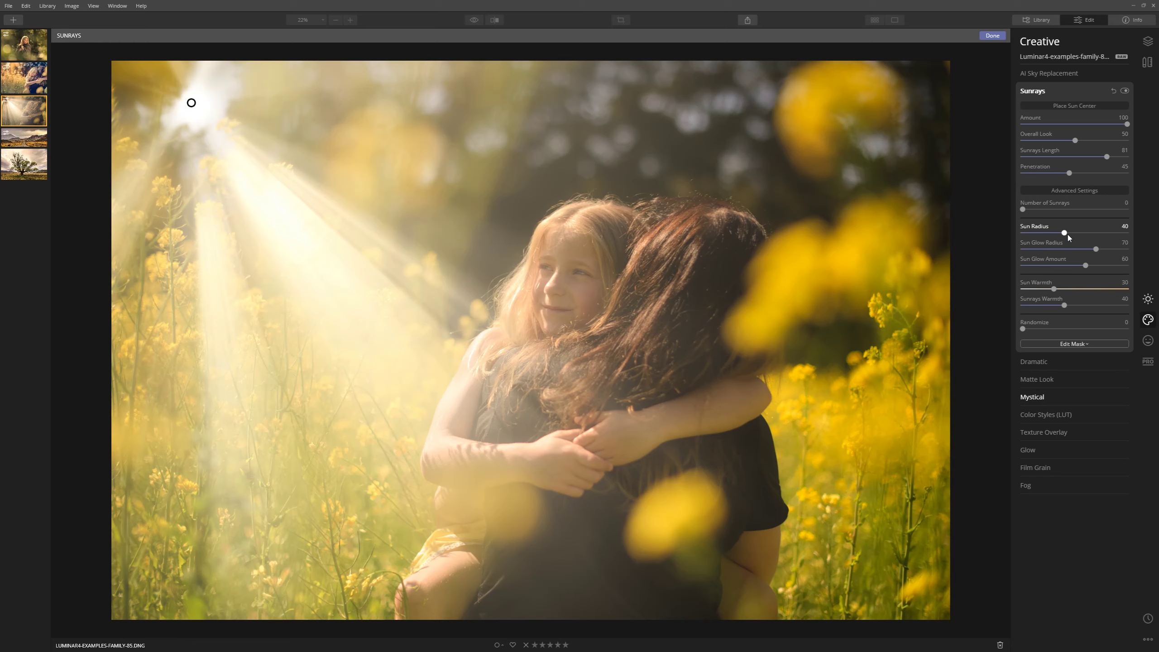
drag(1065, 233, 1053, 234)
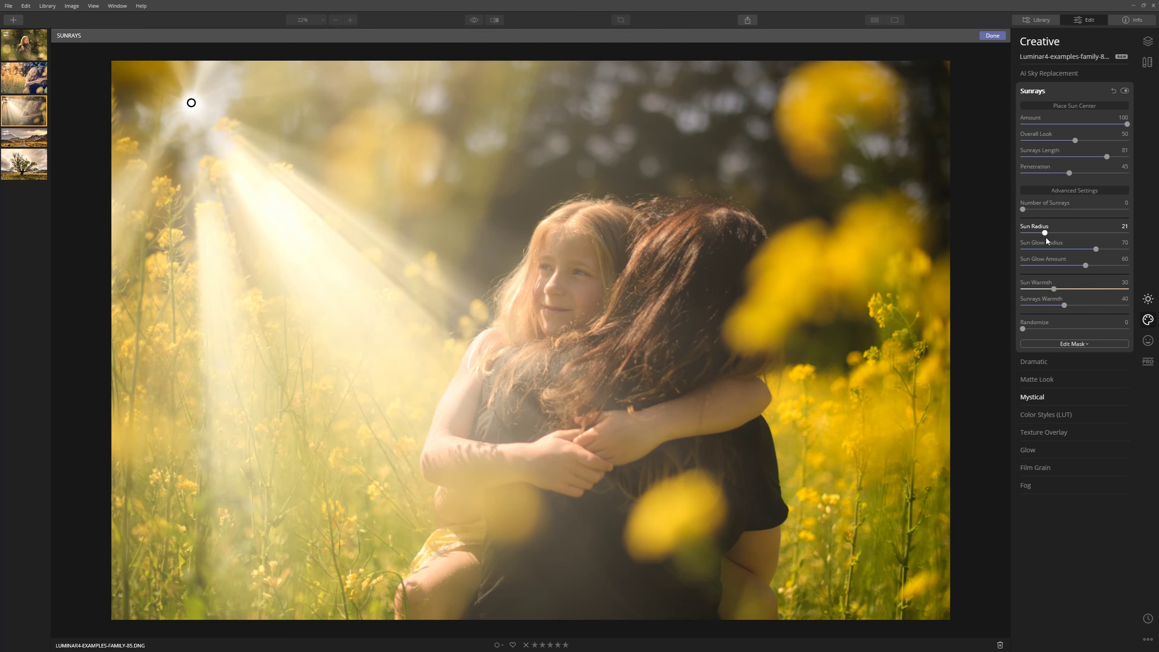
double_click(1053, 235)
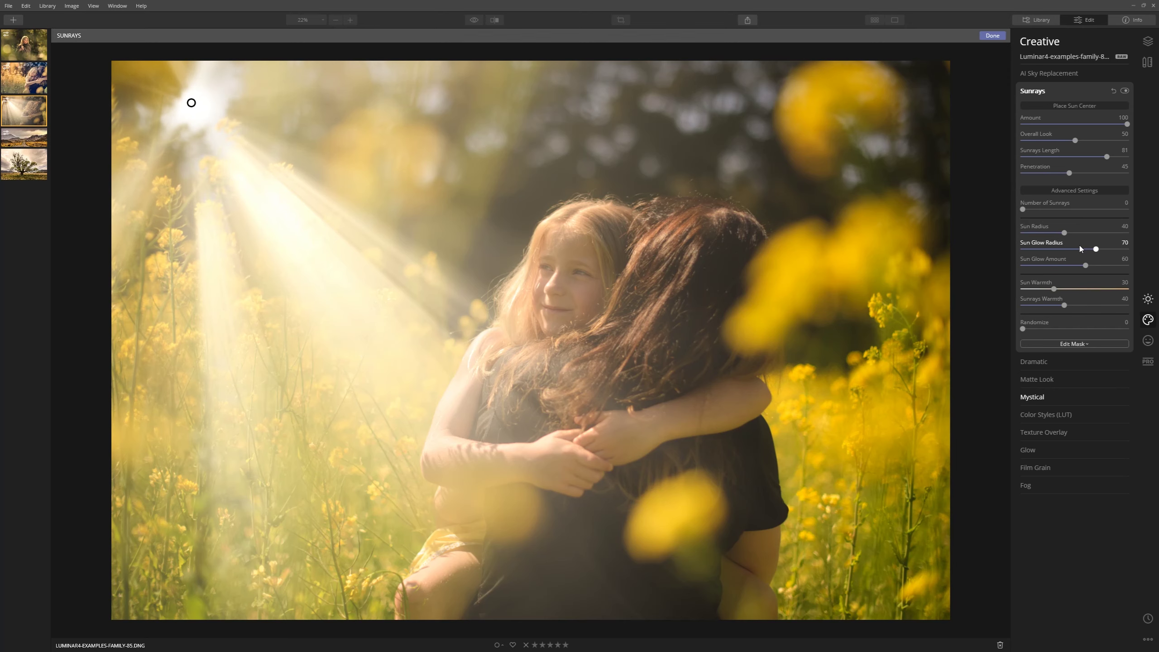
mouse_move(1097, 249)
mouse_down()
mouse_move(1156, 249)
mouse_move(986, 256)
mouse_move(1110, 232)
mouse_up()
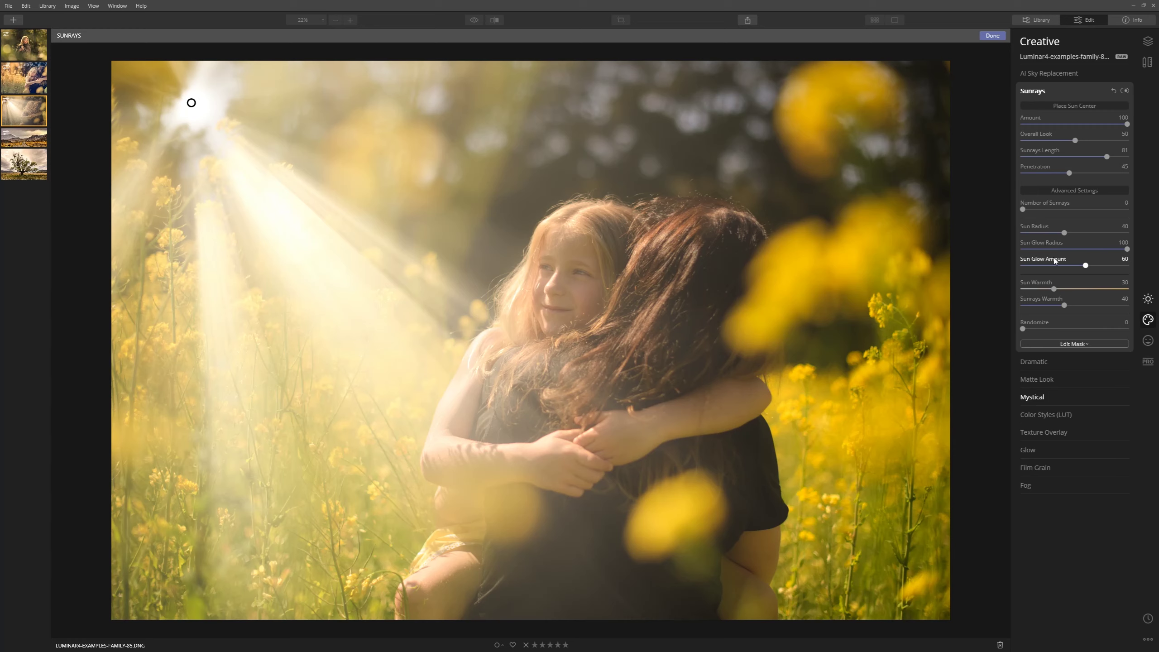
drag(1102, 269, 1136, 266)
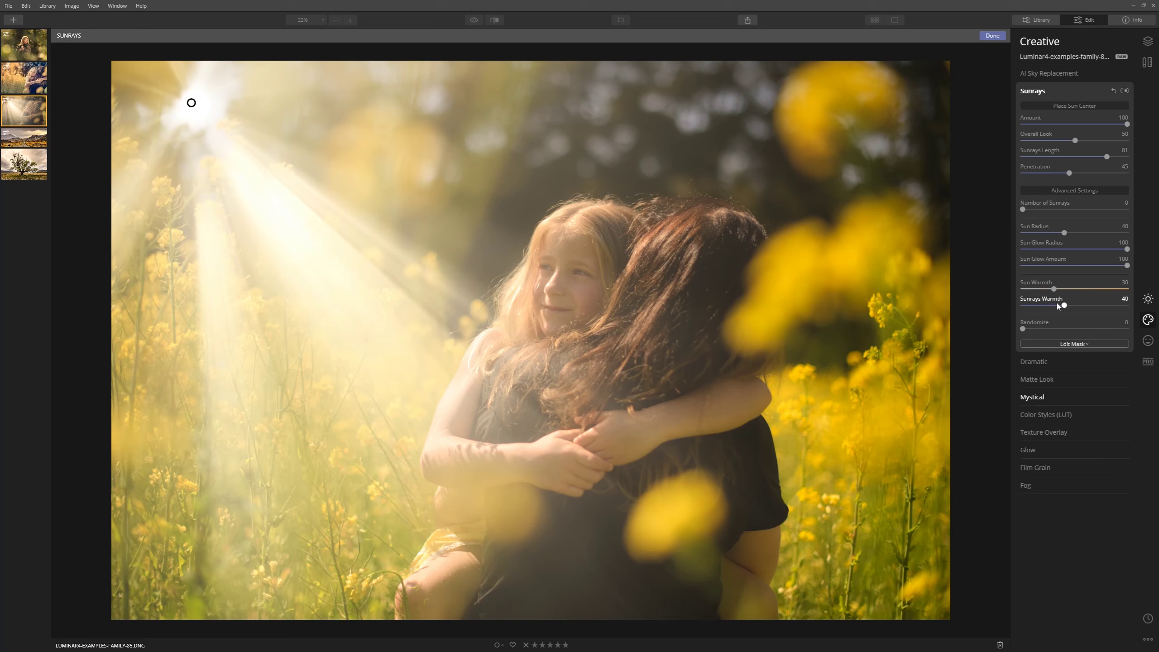
Step: Set Sun Warmth 52 and Sunrays Warmth 56, then lower the sunrays Amount for softer rays
mouse_move(1057, 292)
mouse_down()
mouse_move(1090, 292)
mouse_move(1078, 294)
mouse_up()
drag(1065, 310, 1080, 311)
drag(1128, 127, 1063, 150)
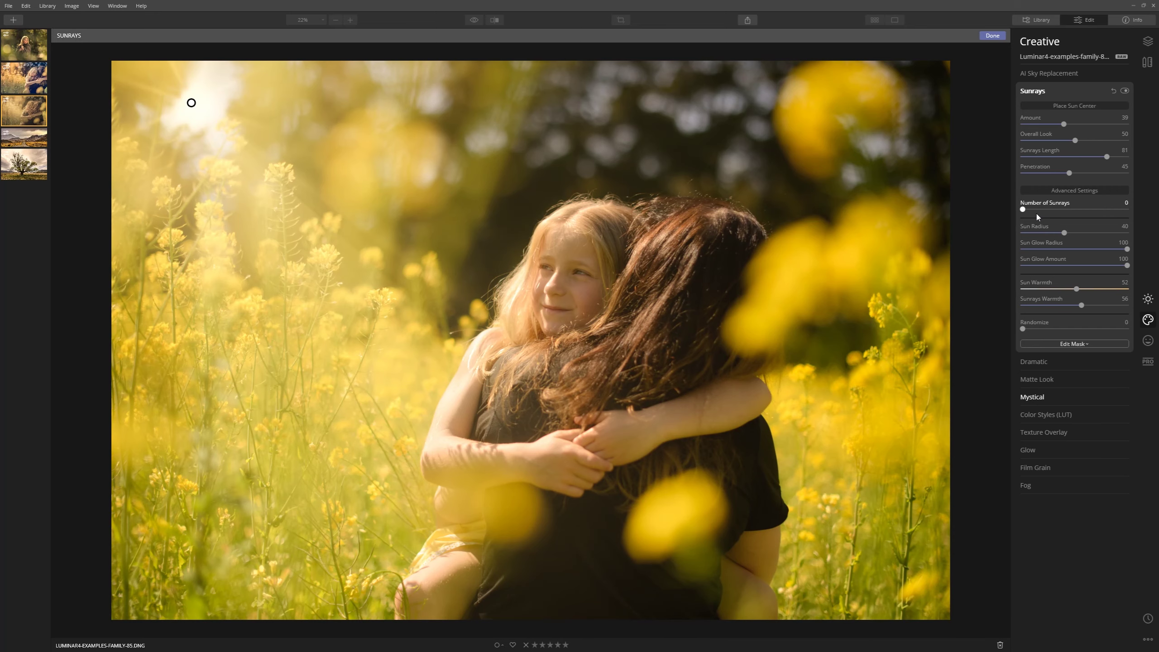
Step: Finish the sun placement and compare the sunrays edit against the original photo
click(993, 37)
click(475, 20)
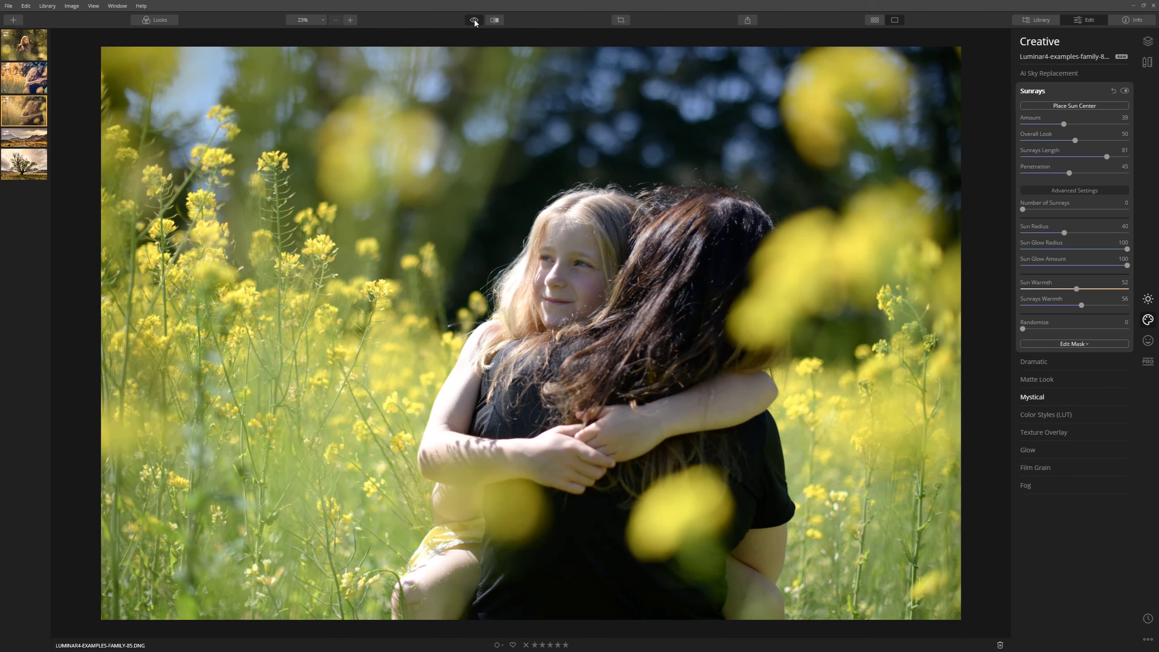
click(475, 20)
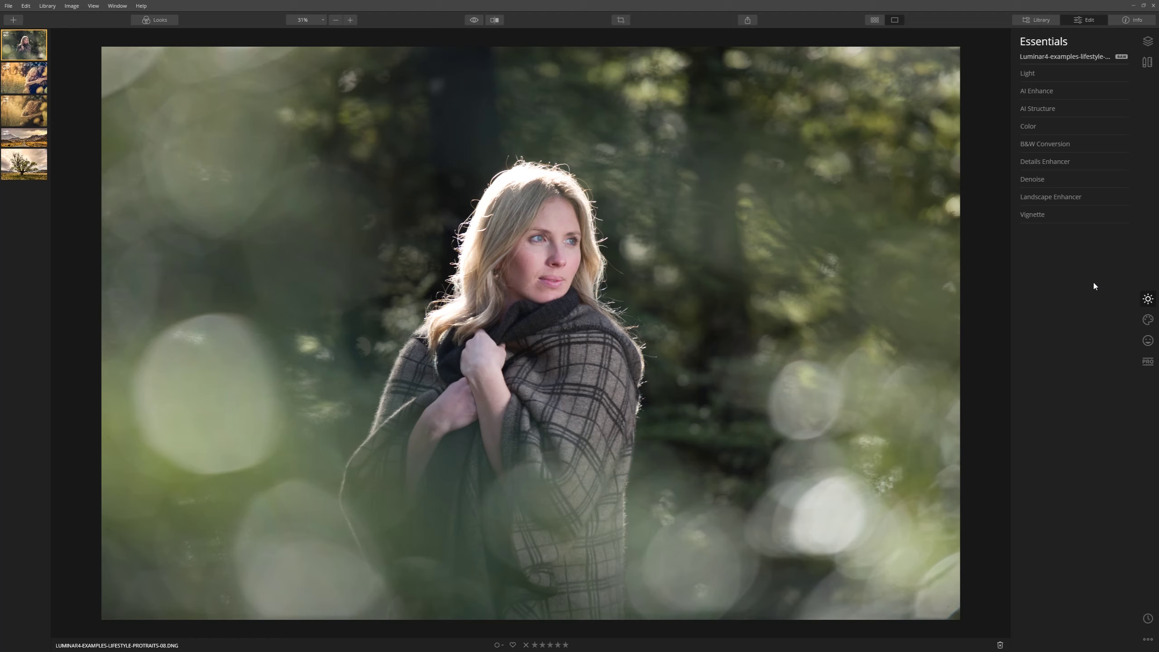
Step: Set Golden Hour to 100 and raise Temperature to 9475 on the woodland portrait
click(1076, 199)
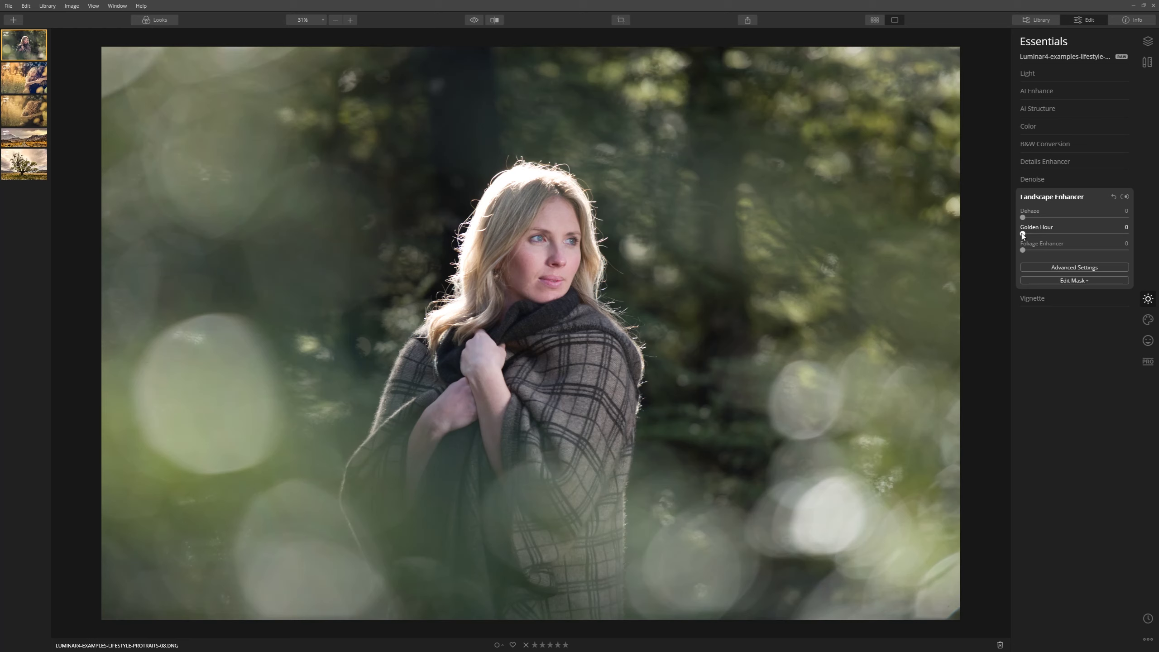
drag(1025, 233, 1128, 233)
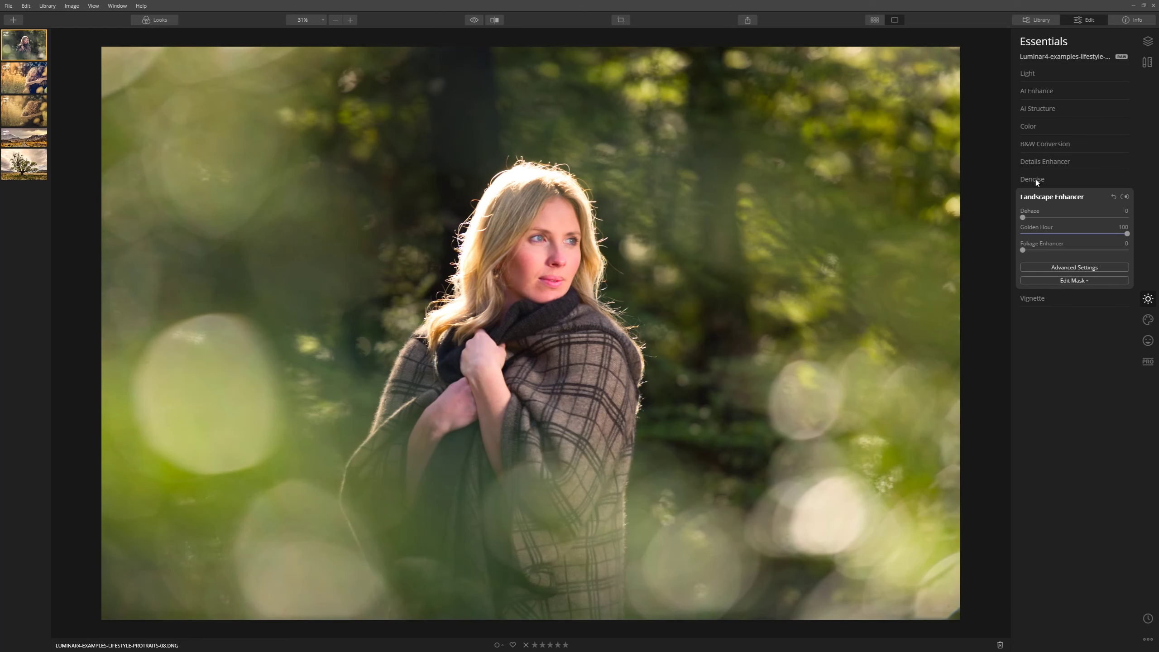
click(1035, 74)
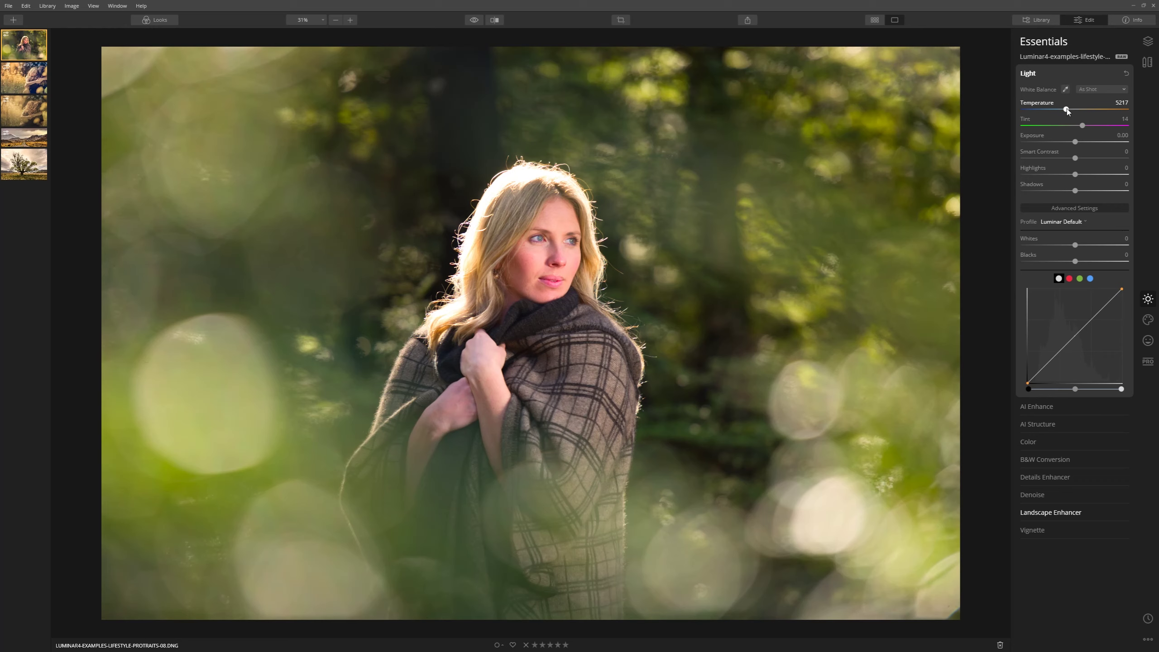
drag(1067, 111, 1092, 110)
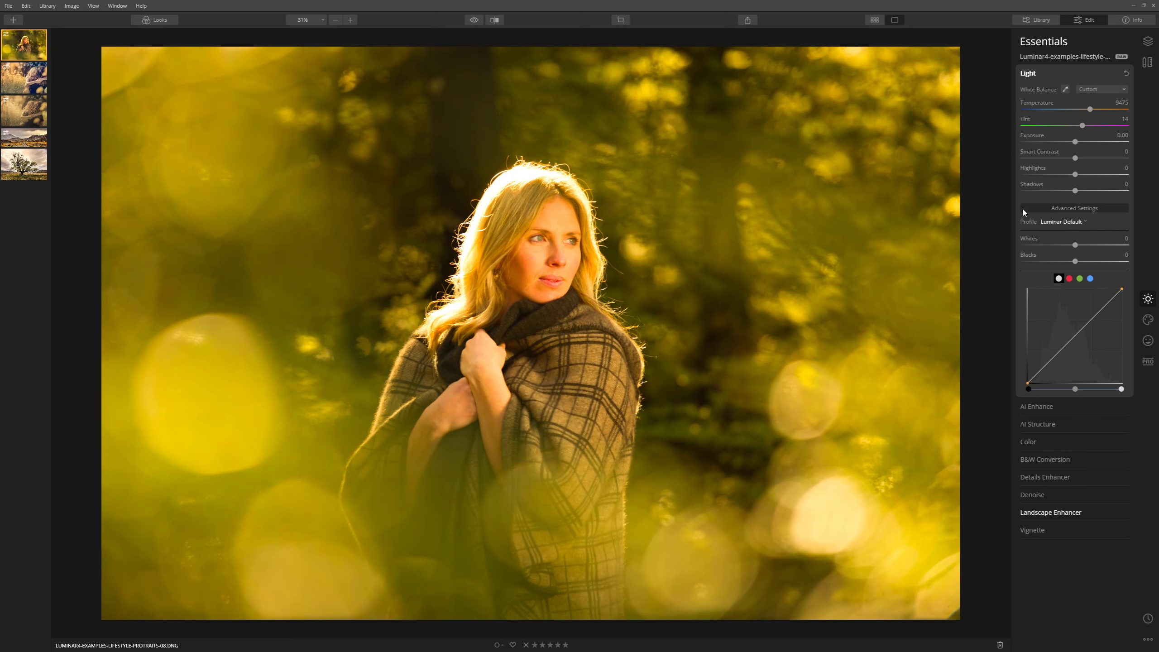
click(1058, 442)
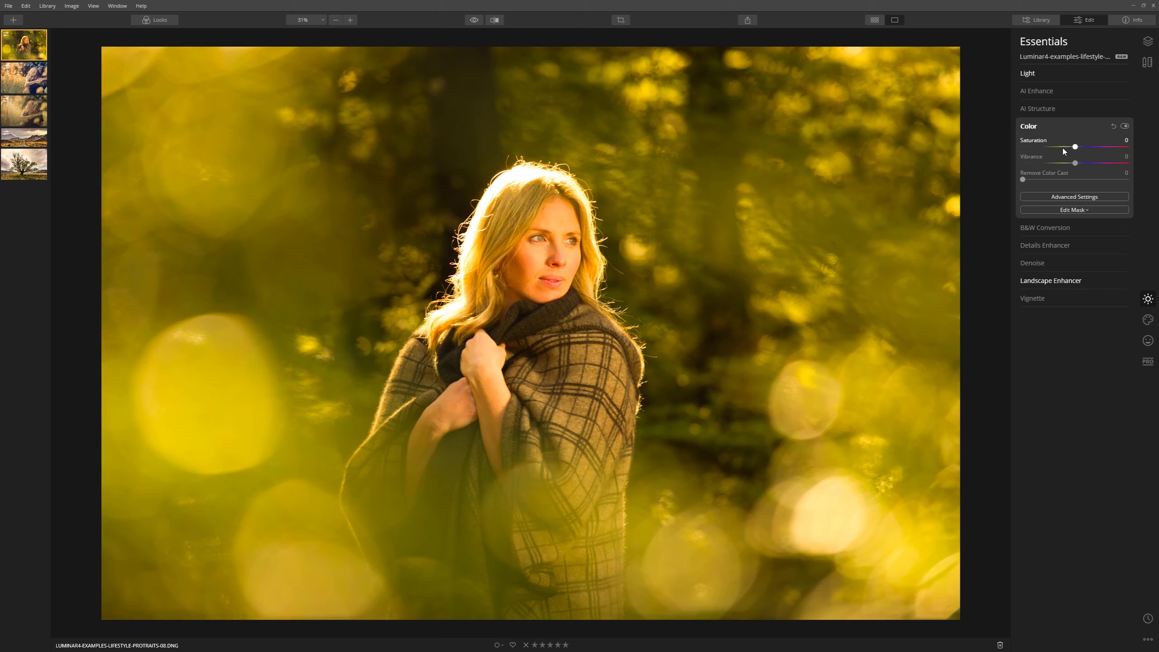
Step: Lower Saturation and raise Tint to 30 to soften the yellow cast
drag(1076, 147, 1044, 150)
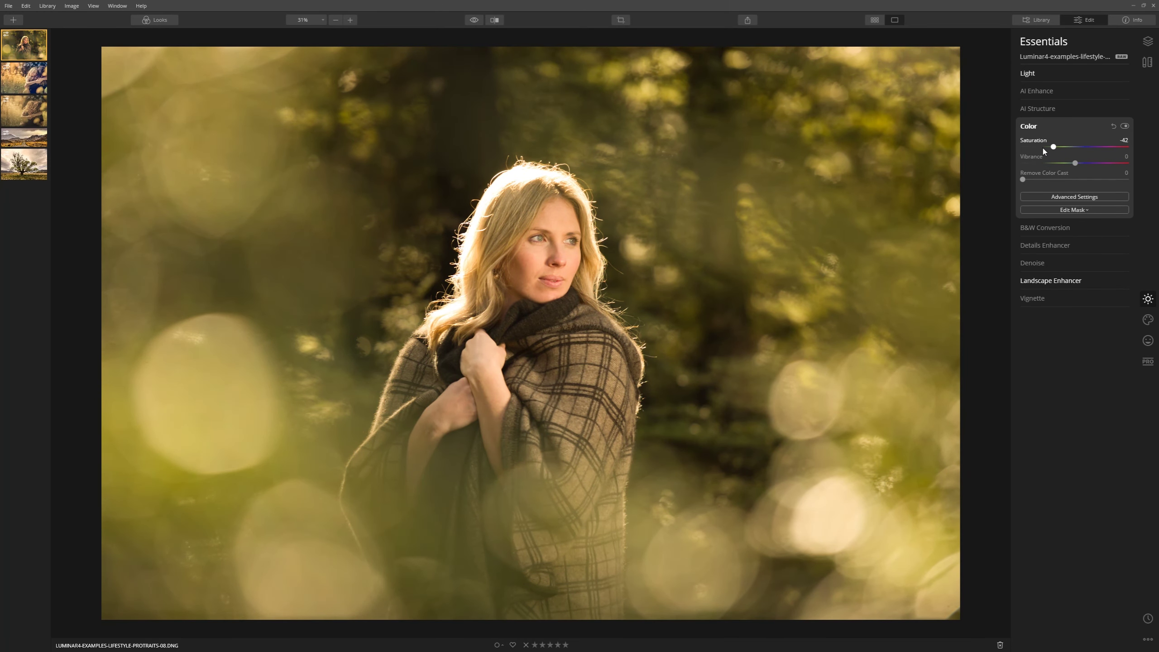
click(1047, 71)
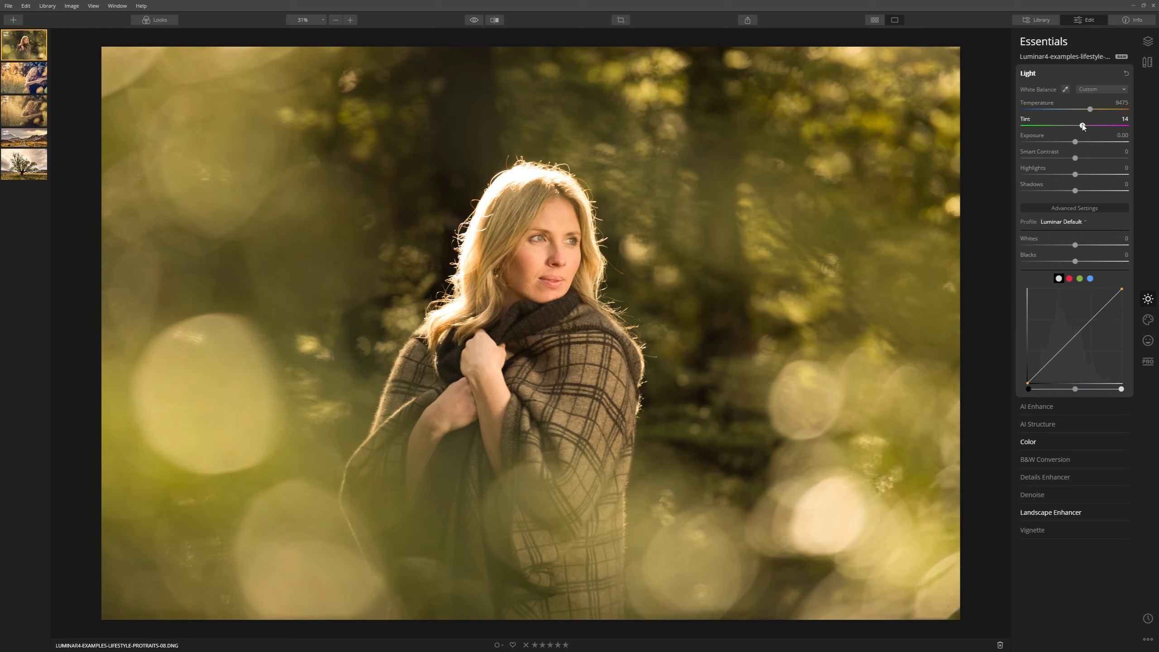
drag(1084, 127, 1092, 127)
Step: Compare the warm woodland edit with the unedited original
click(474, 20)
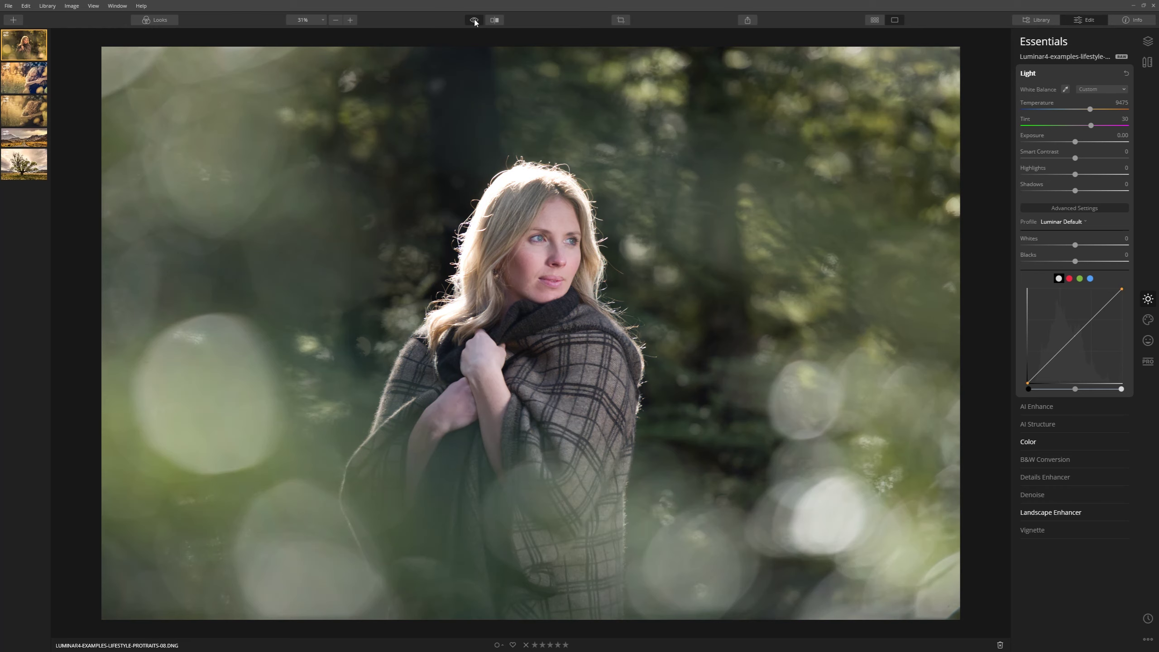
click(474, 20)
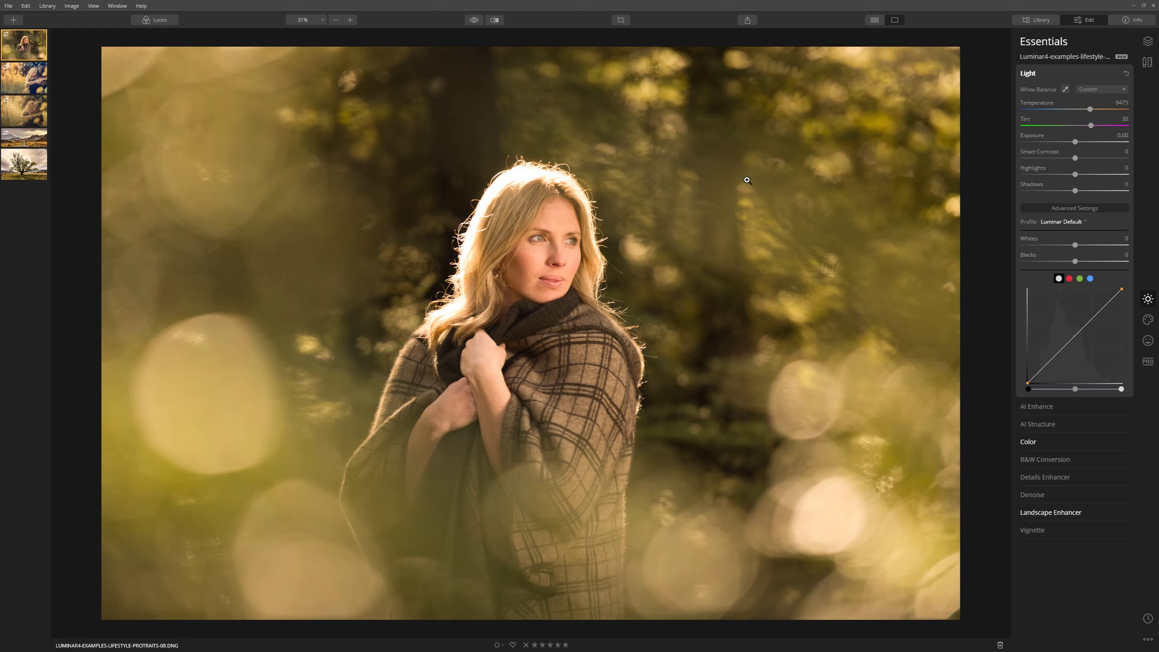
click(1080, 279)
Step: Apply Split Toning: highlights hue 63, shadows hue 254 at saturation 100, Amount 19, balance toward shadows
click(1149, 366)
click(1045, 161)
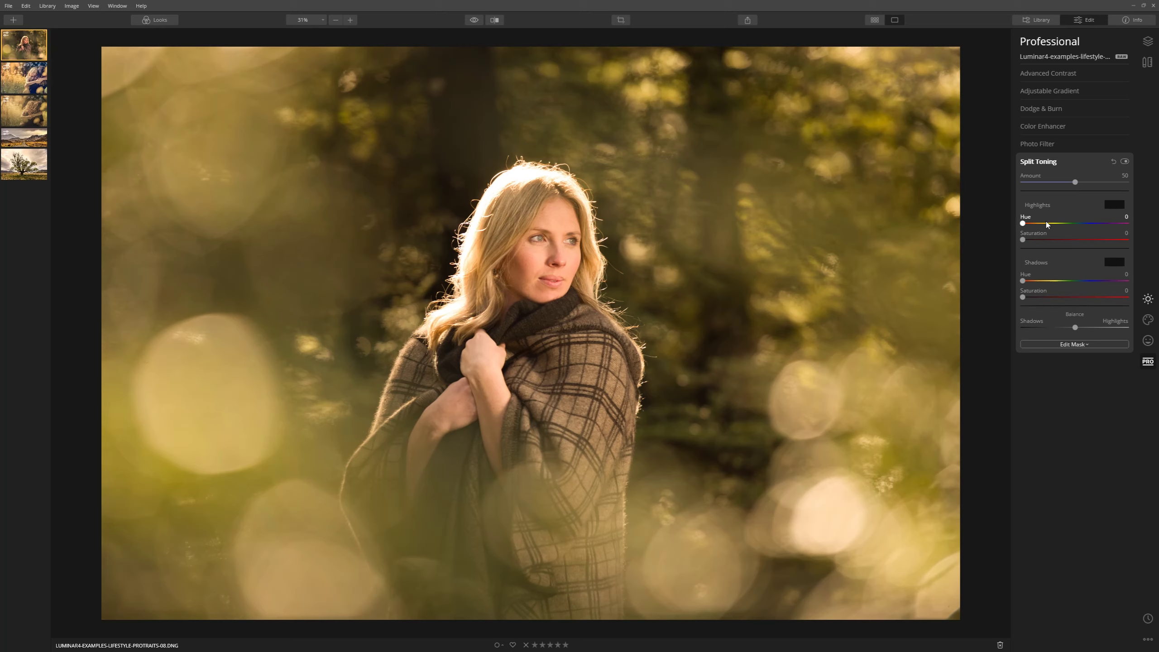
drag(1023, 223, 1128, 241)
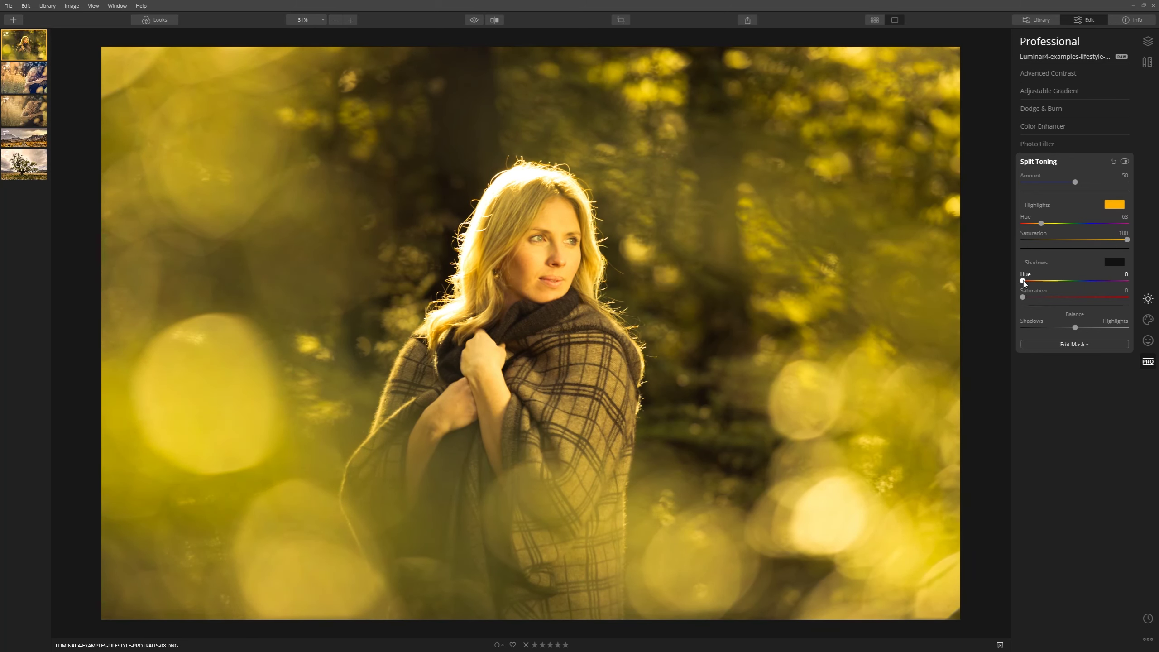
drag(1024, 282, 1093, 282)
drag(1025, 297, 1132, 298)
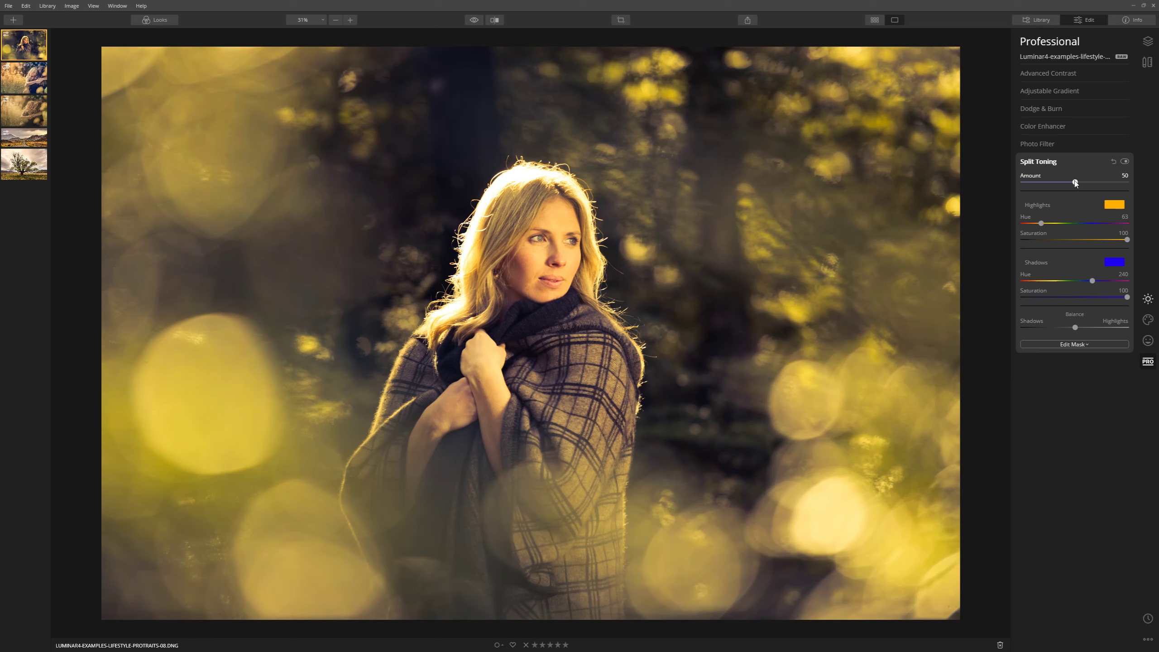
drag(1076, 182, 1044, 188)
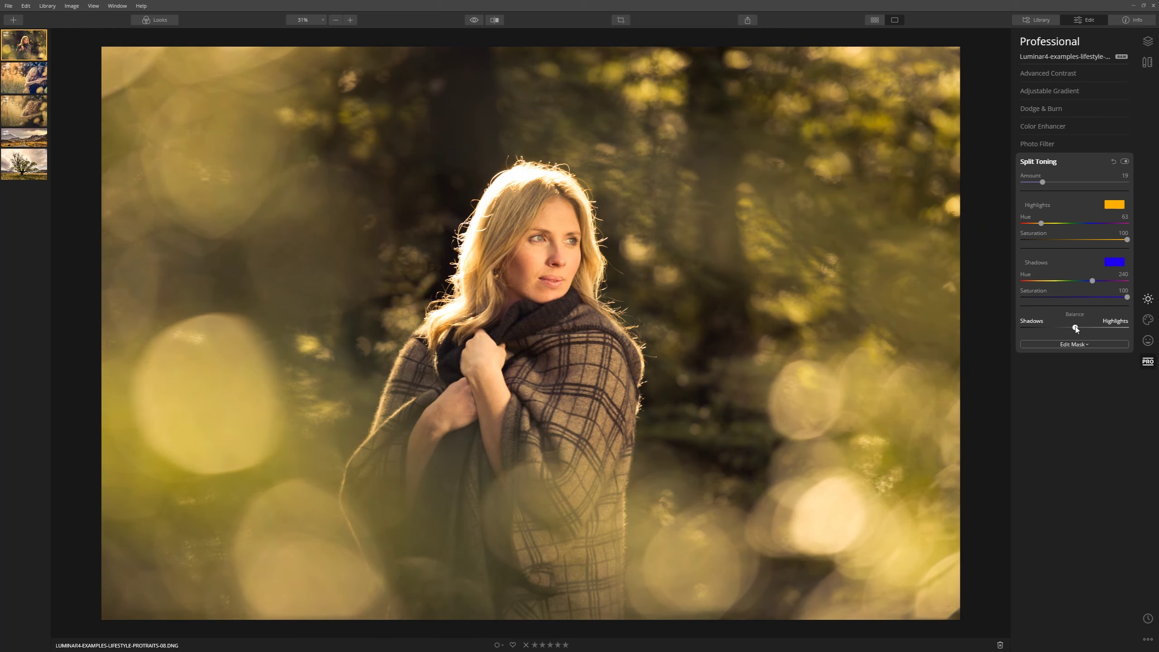
mouse_move(1077, 328)
mouse_down()
mouse_move(1043, 329)
mouse_move(1056, 329)
mouse_up()
click(473, 25)
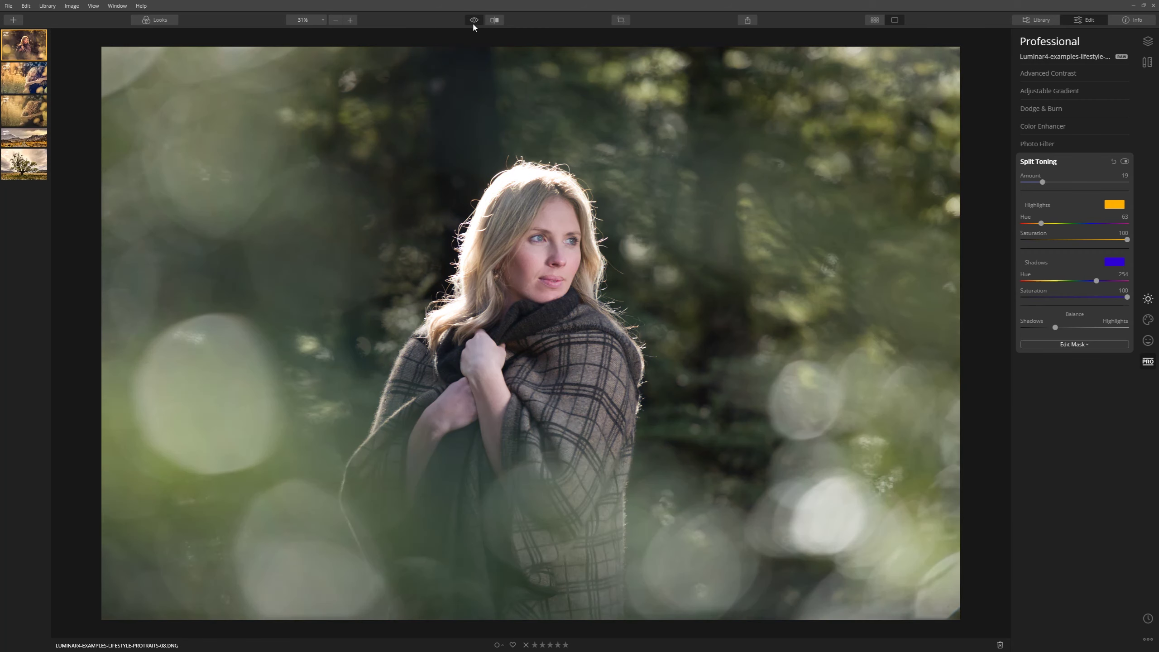
click(473, 25)
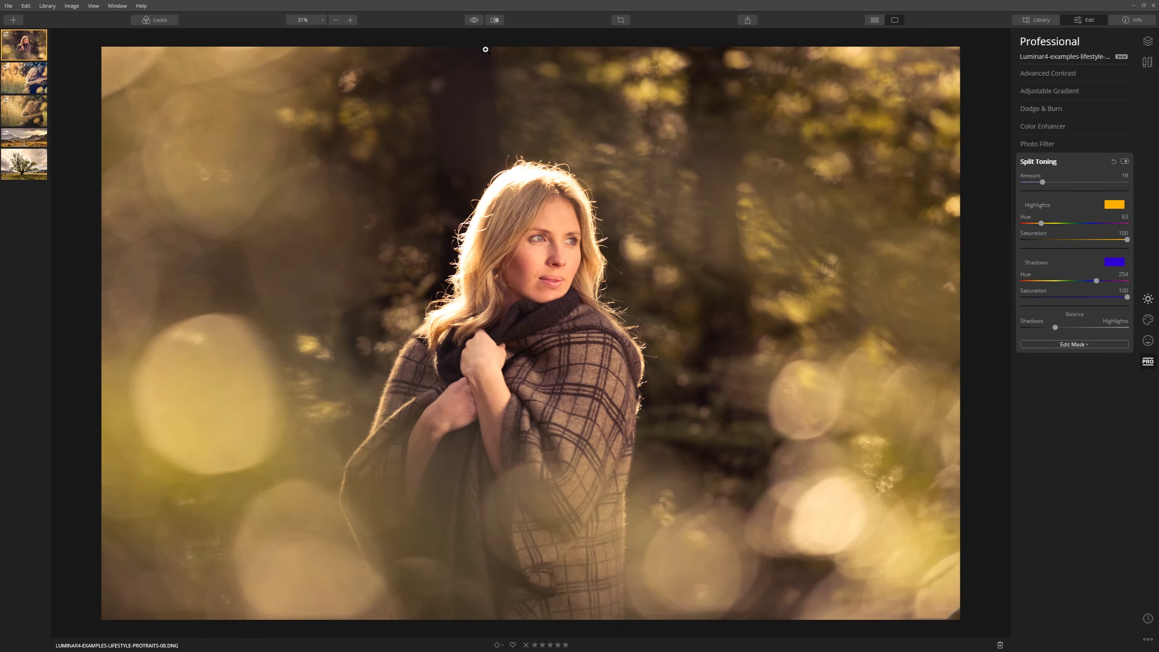